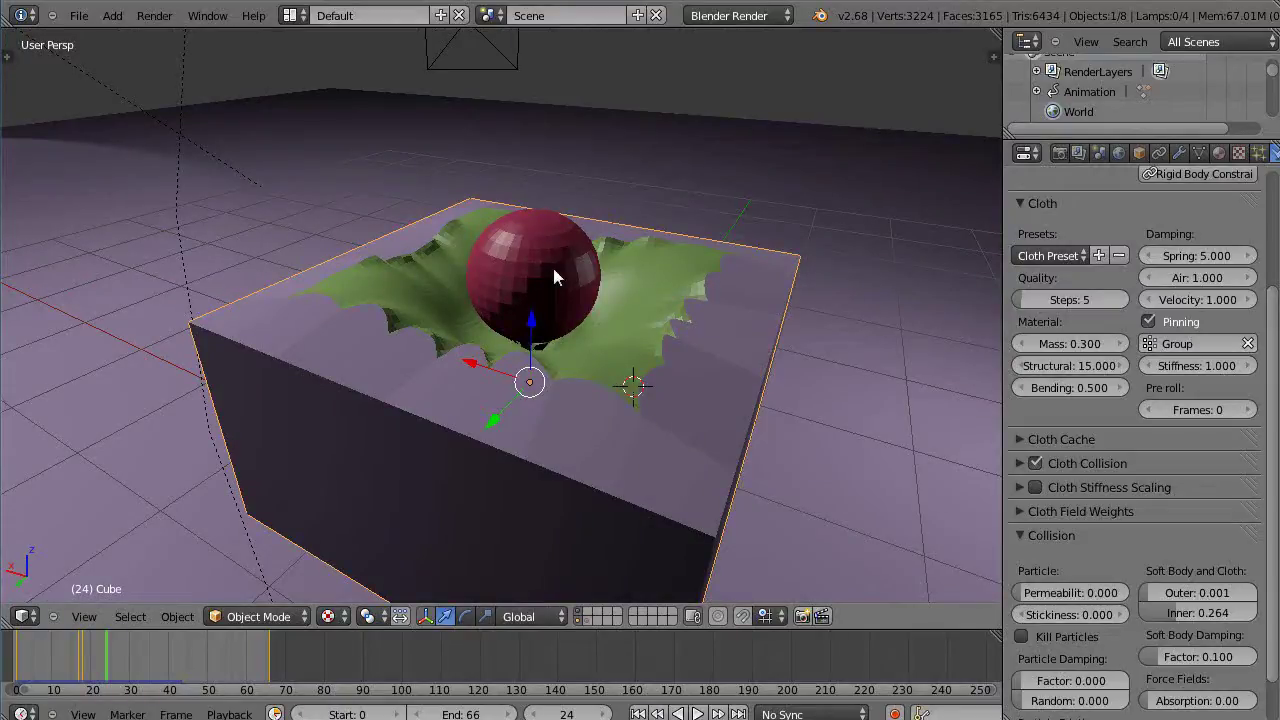
Inspect the settled cloth and sphere from several angles, then rewind the timeline to frame 0
{"action": "middle_click_drag", "start_coordinate": [554, 271], "coordinate": [504, 300]}
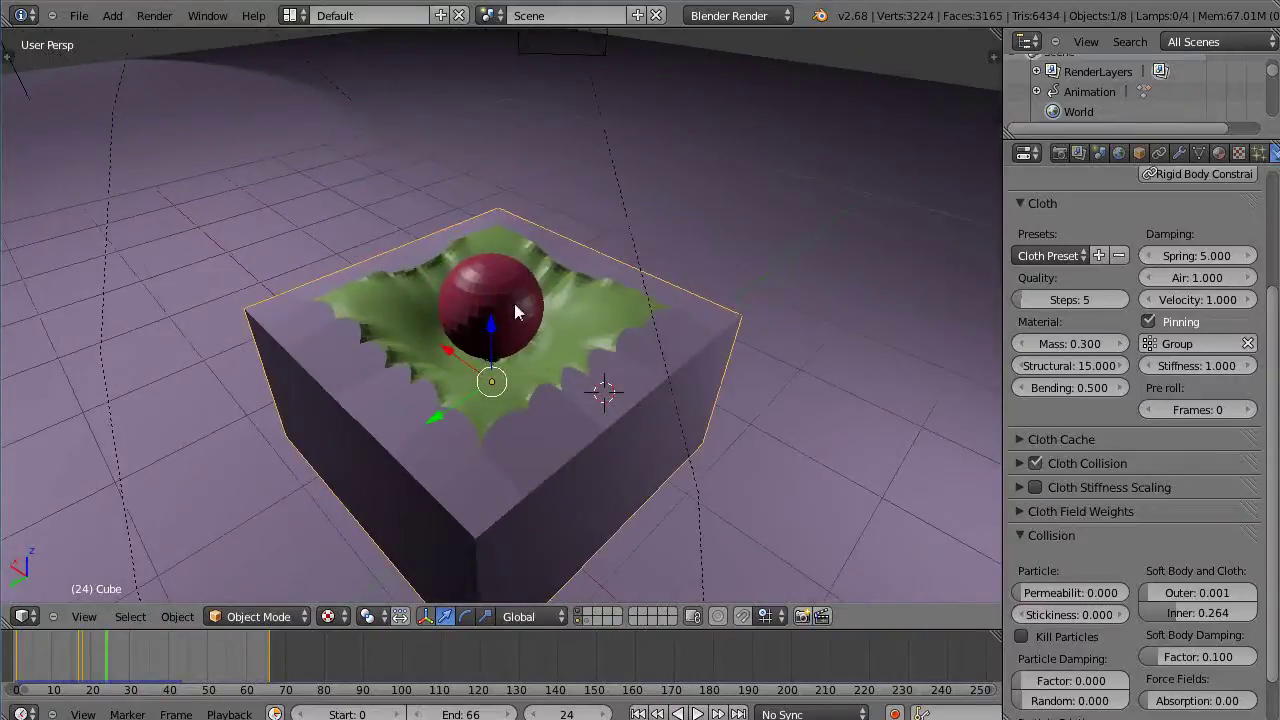
{"action": "middle_click_drag", "start_coordinate": [586, 451], "coordinate": [627, 418]}
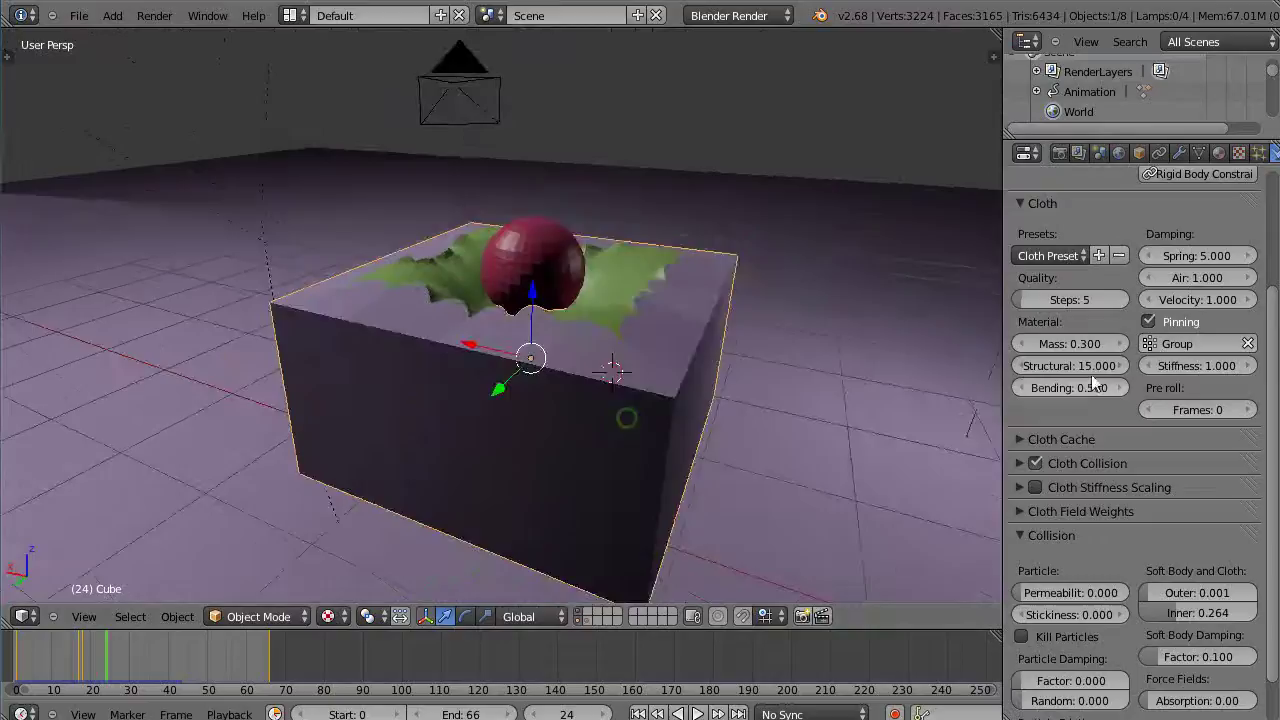
{"action": "scroll", "coordinate": [1242, 458], "scroll_direction": "down", "scroll_amount": 2}
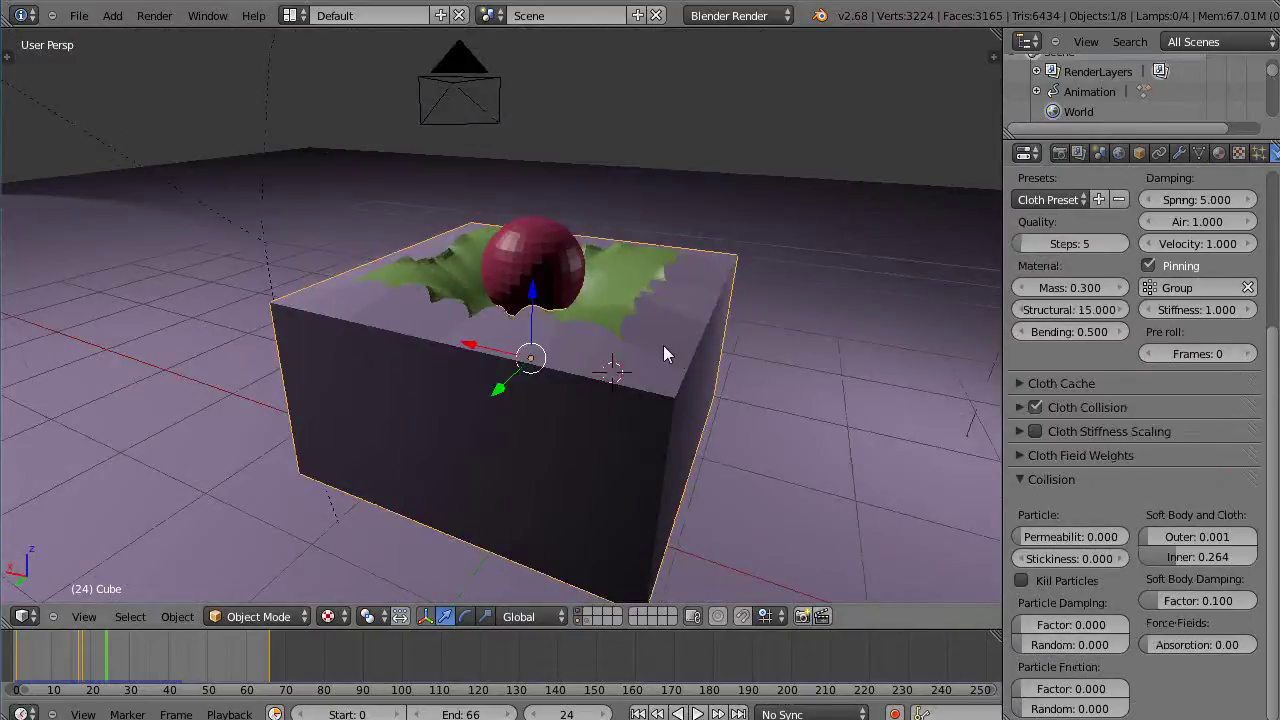
{"action": "scroll", "coordinate": [663, 345], "scroll_direction": "up", "scroll_amount": 1}
{"action": "scroll", "coordinate": [630, 335], "scroll_direction": "down", "scroll_amount": 1}
{"action": "middle_click_drag", "start_coordinate": [625, 324], "coordinate": [570, 343]}
{"action": "left_click_drag", "start_coordinate": [107, 655], "coordinate": [16, 655]}
{"action": "key", "text": "alt+a"}
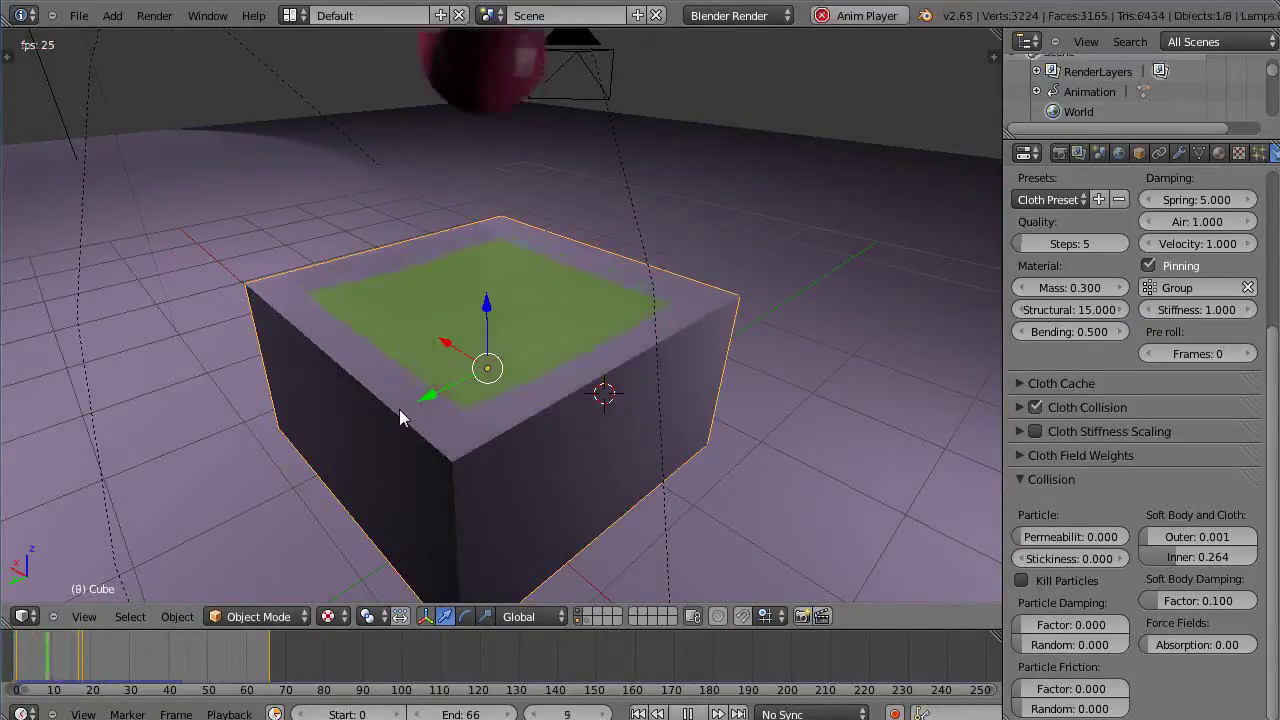
{"action": "scroll", "coordinate": [435, 462], "scroll_direction": "down", "scroll_amount": 5}
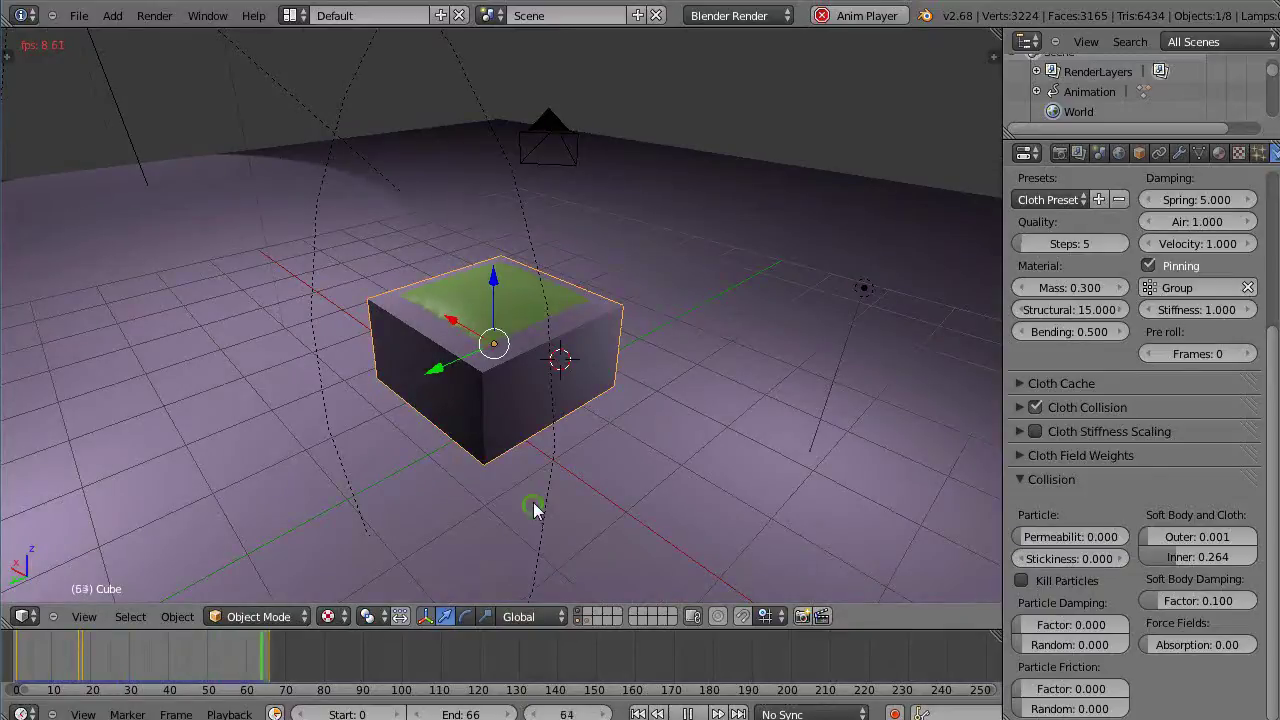
{"action": "middle_click_drag", "start_coordinate": [534, 507], "coordinate": [532, 469]}
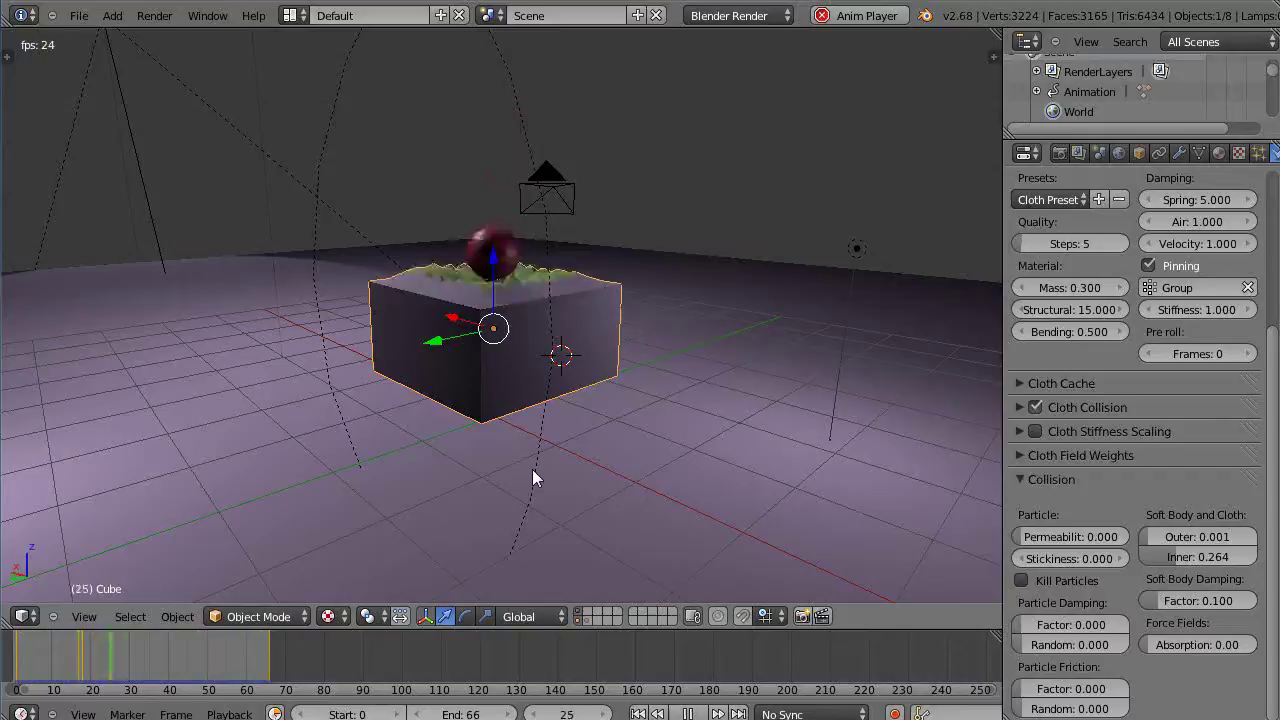
{"action": "middle_click_drag", "start_coordinate": [532, 468], "coordinate": [501, 506]}
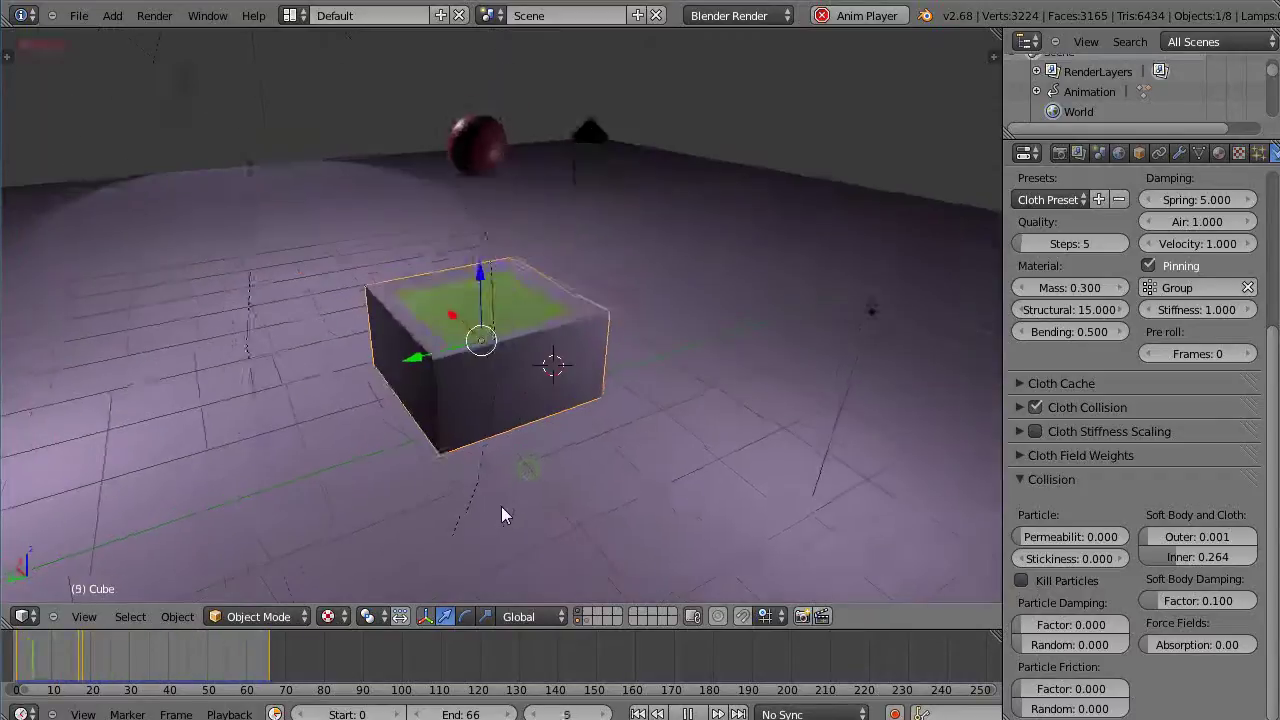
{"action": "scroll", "coordinate": [499, 506], "scroll_direction": "up", "scroll_amount": 2}
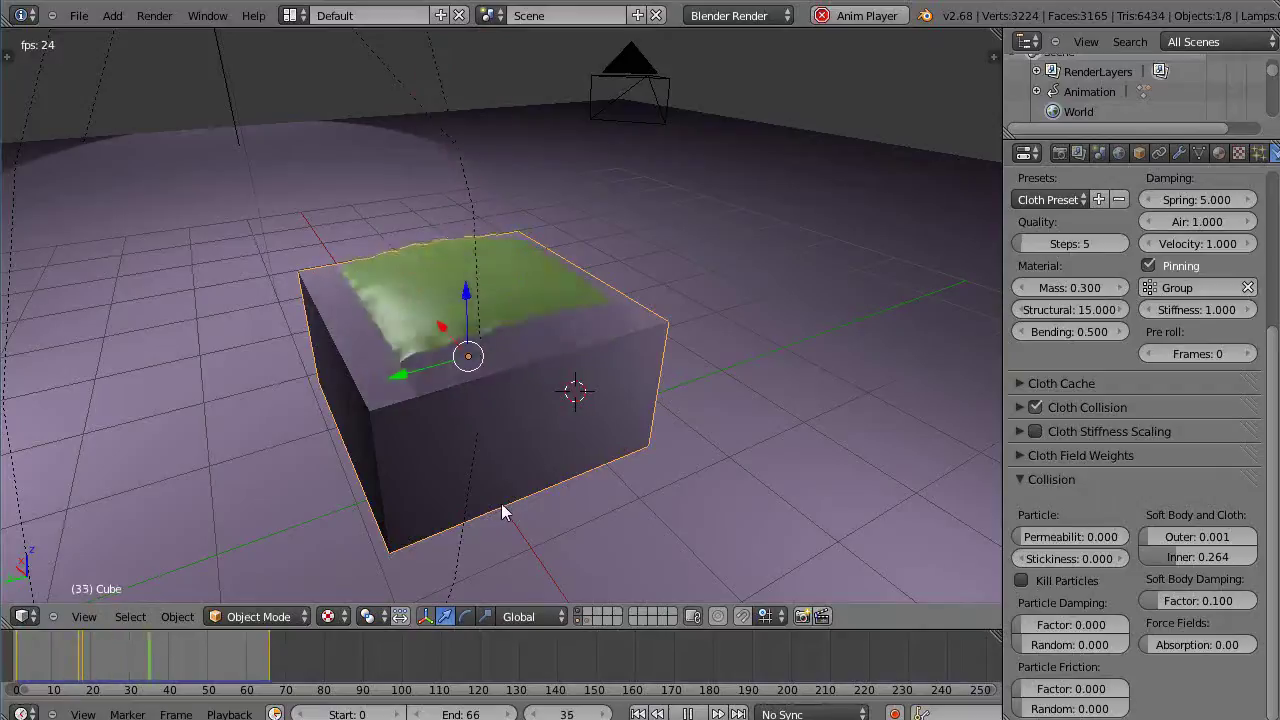
{"action": "middle_click_drag", "start_coordinate": [499, 504], "coordinate": [508, 483]}
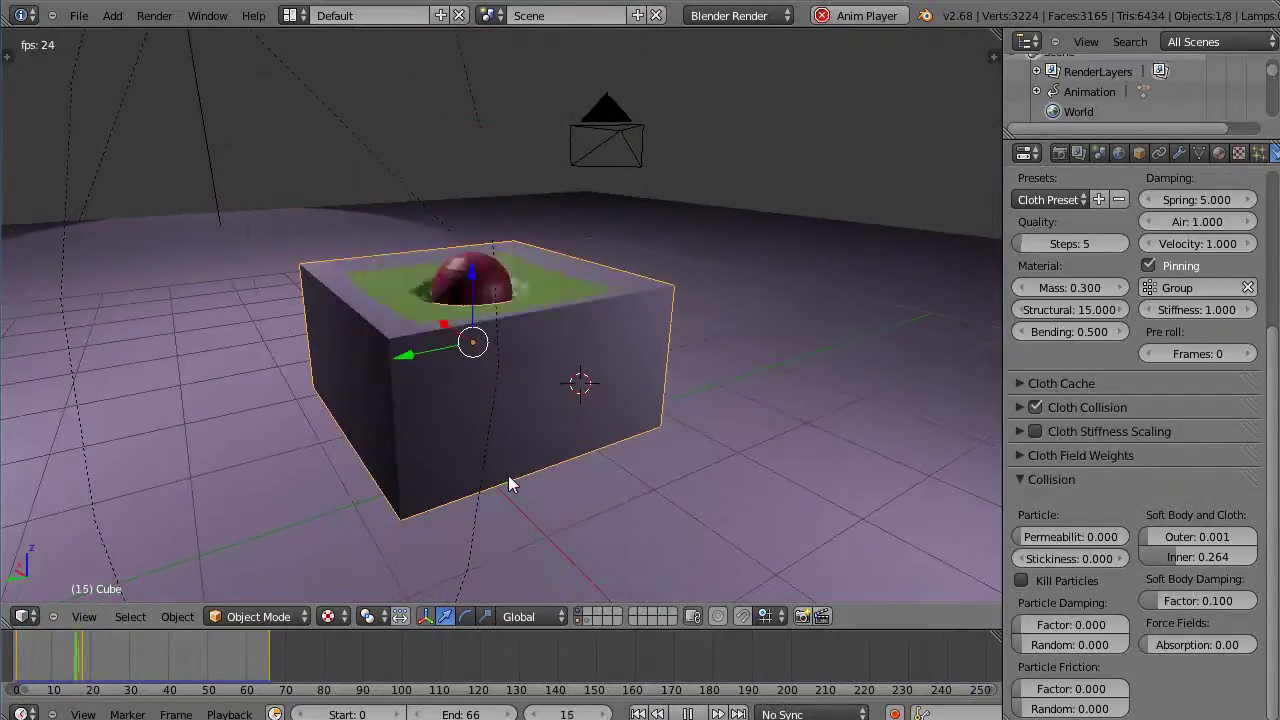
{"action": "key", "text": "Escape"}
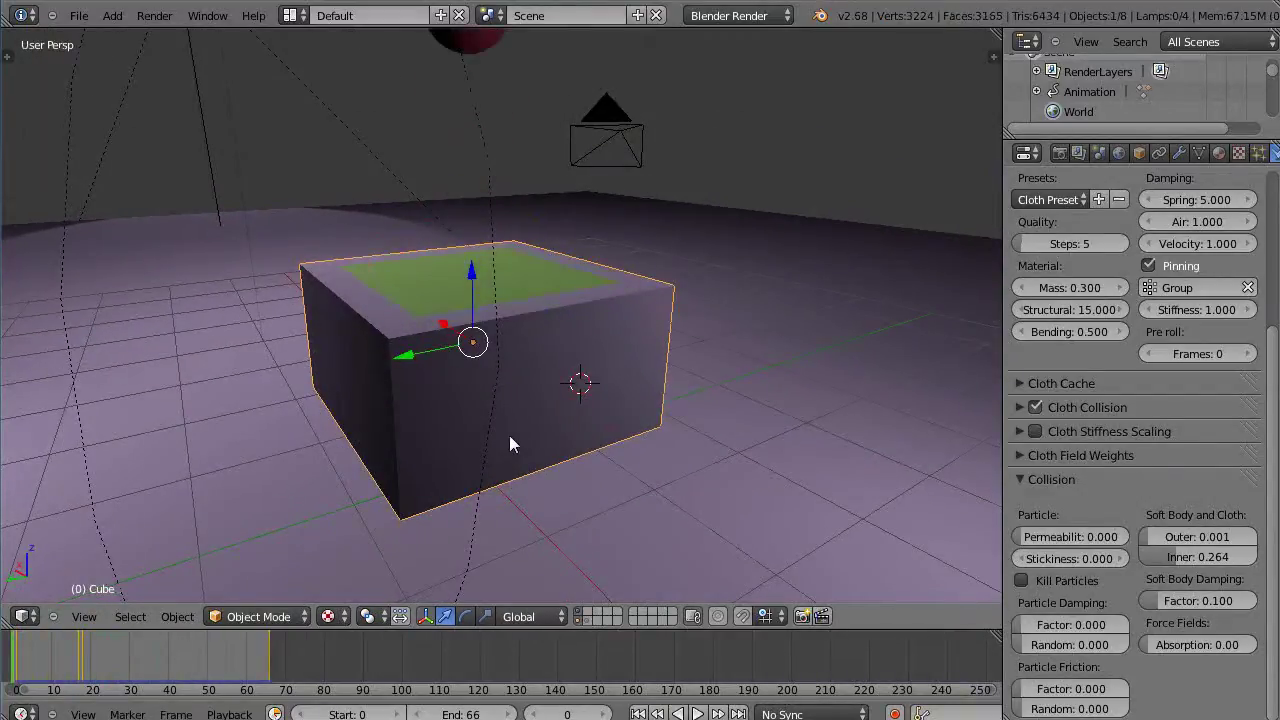
Enter Edit Mode on the cube and show its Object Data tab listing the Group vertex group
{"action": "key", "text": "Tab"}
{"action": "mouse_move", "coordinate": [512, 438]}
{"action": "middle_mouse_down"}
{"action": "mouse_move", "coordinate": [580, 435]}
{"action": "mouse_move", "coordinate": [514, 429]}
{"action": "middle_mouse_up"}
{"action": "scroll", "coordinate": [481, 403], "scroll_direction": "up", "scroll_amount": 2}
{"action": "scroll", "coordinate": [481, 403], "scroll_direction": "down", "scroll_amount": 2}
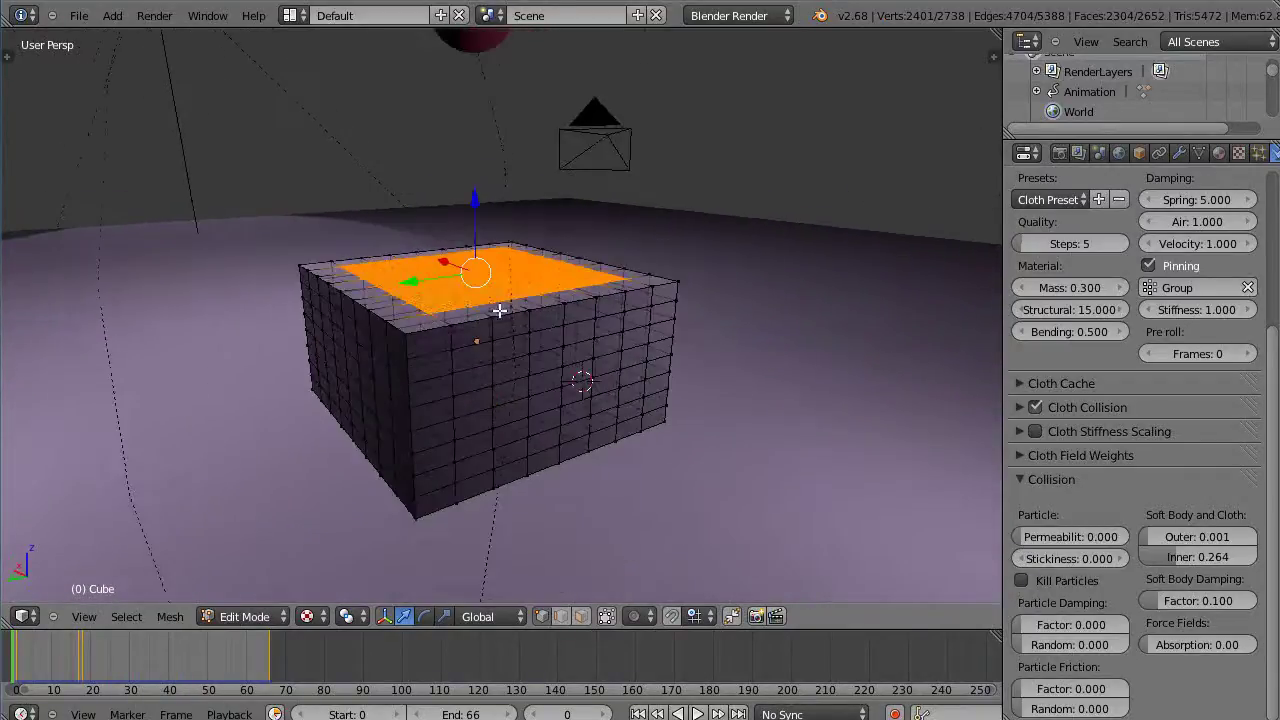
{"action": "left_click", "coordinate": [1201, 149]}
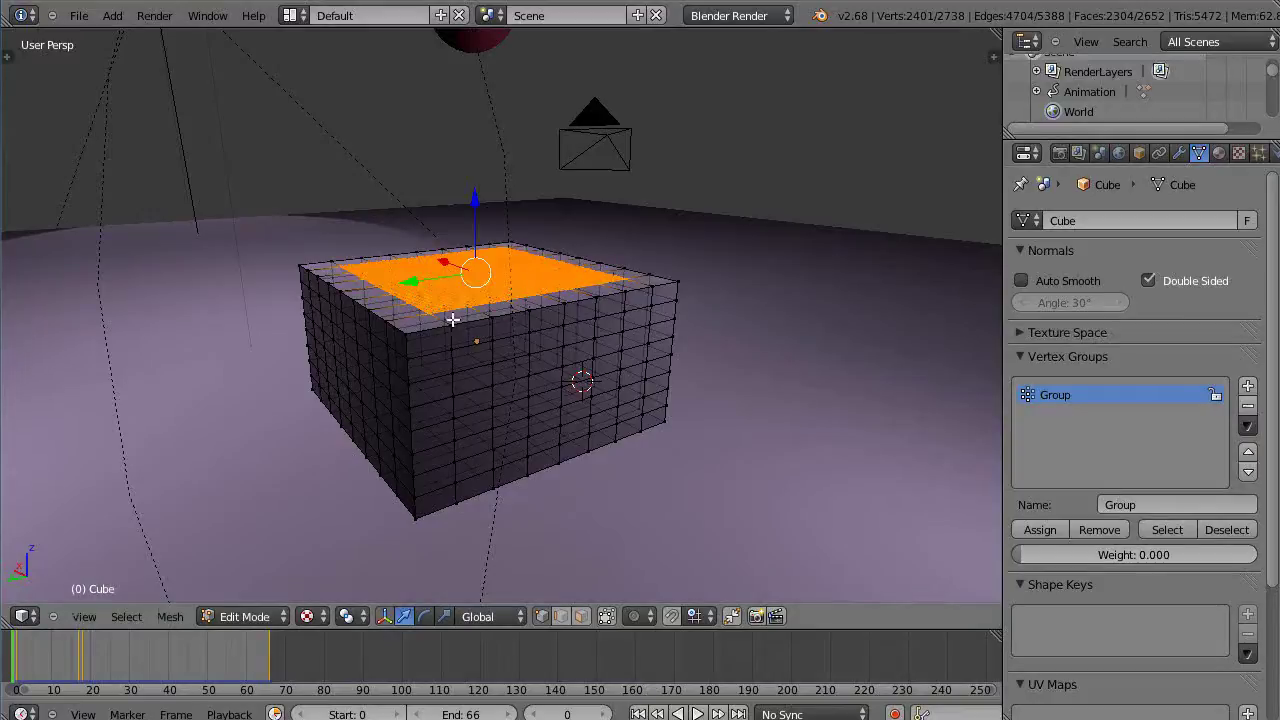
Invert the cube's selection between top grid and sides several times, then return to Object Mode
{"action": "middle_click_drag", "start_coordinate": [452, 316], "coordinate": [525, 337]}
{"action": "key", "text": "ctrl+i"}
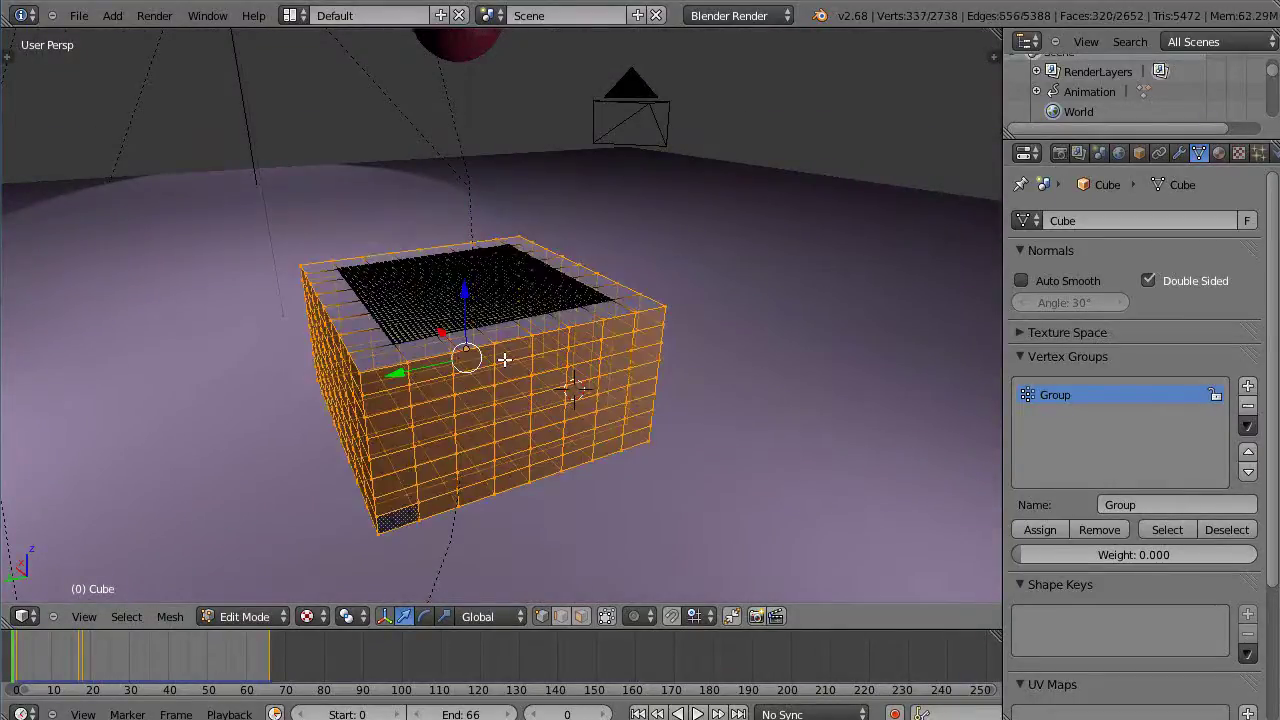
{"action": "middle_click_drag", "start_coordinate": [613, 424], "coordinate": [646, 423]}
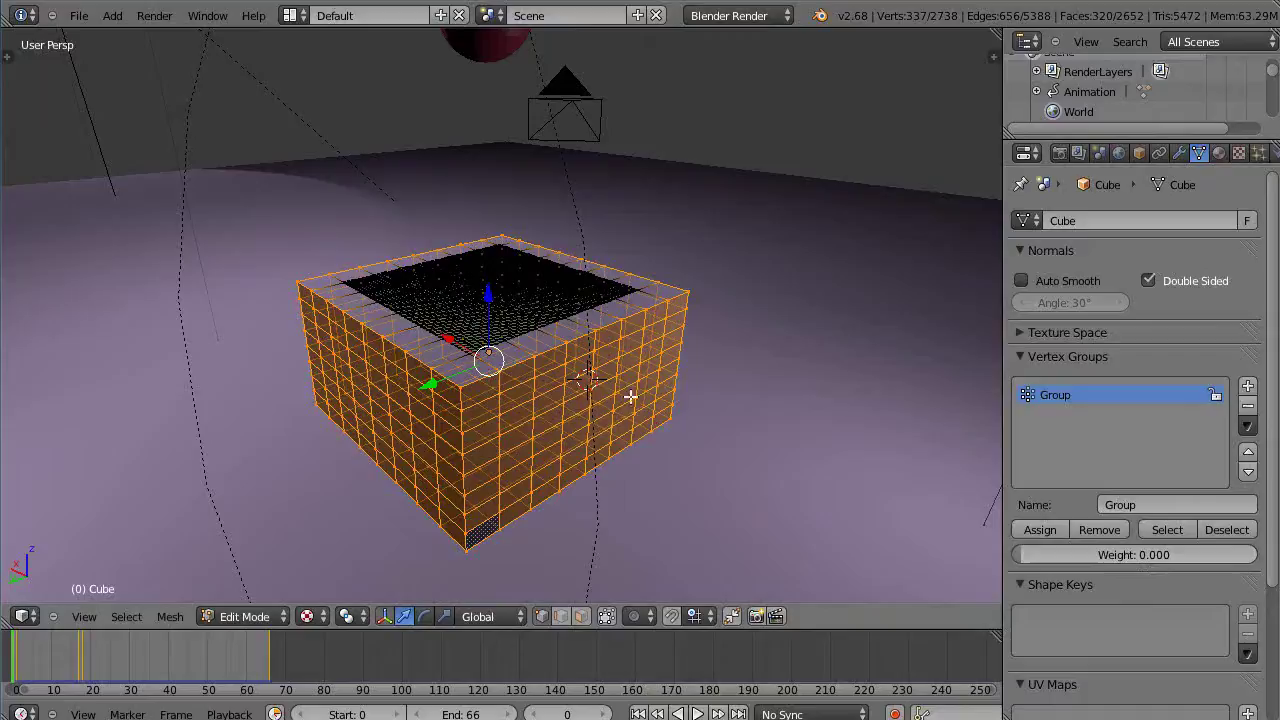
{"action": "key", "text": "ctrl+i"}
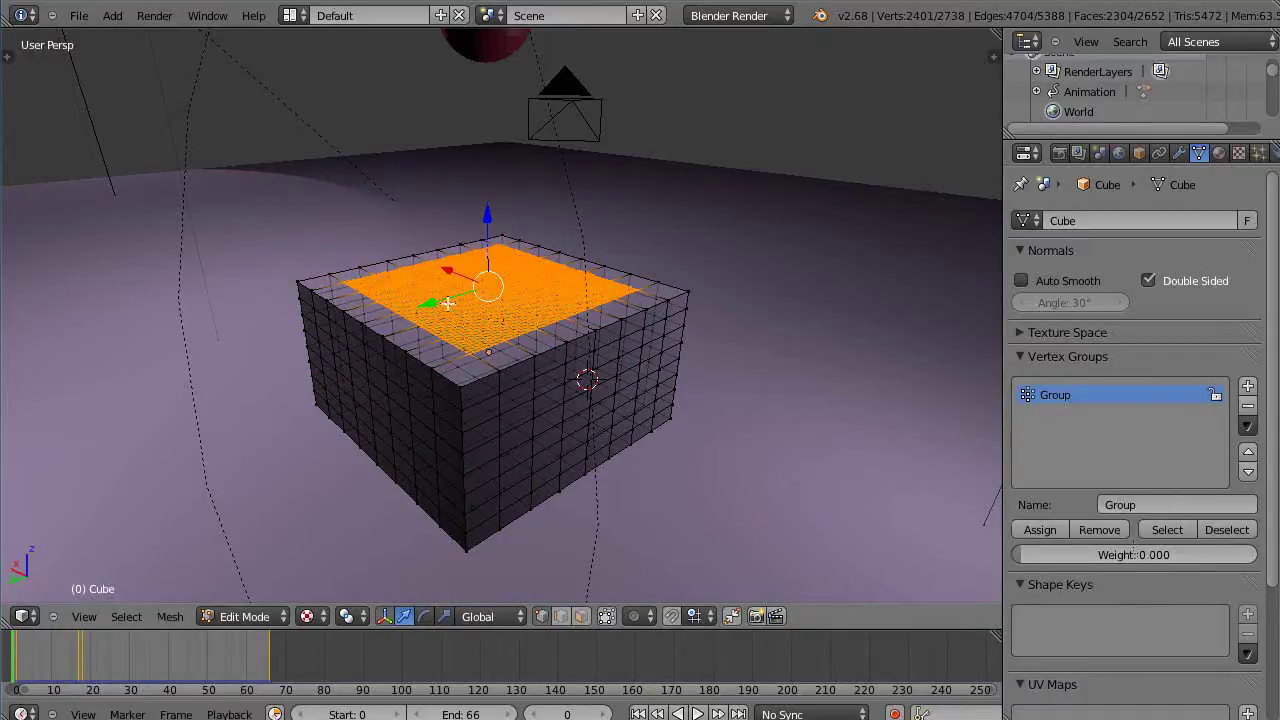
{"action": "key", "text": "ctrl+i"}
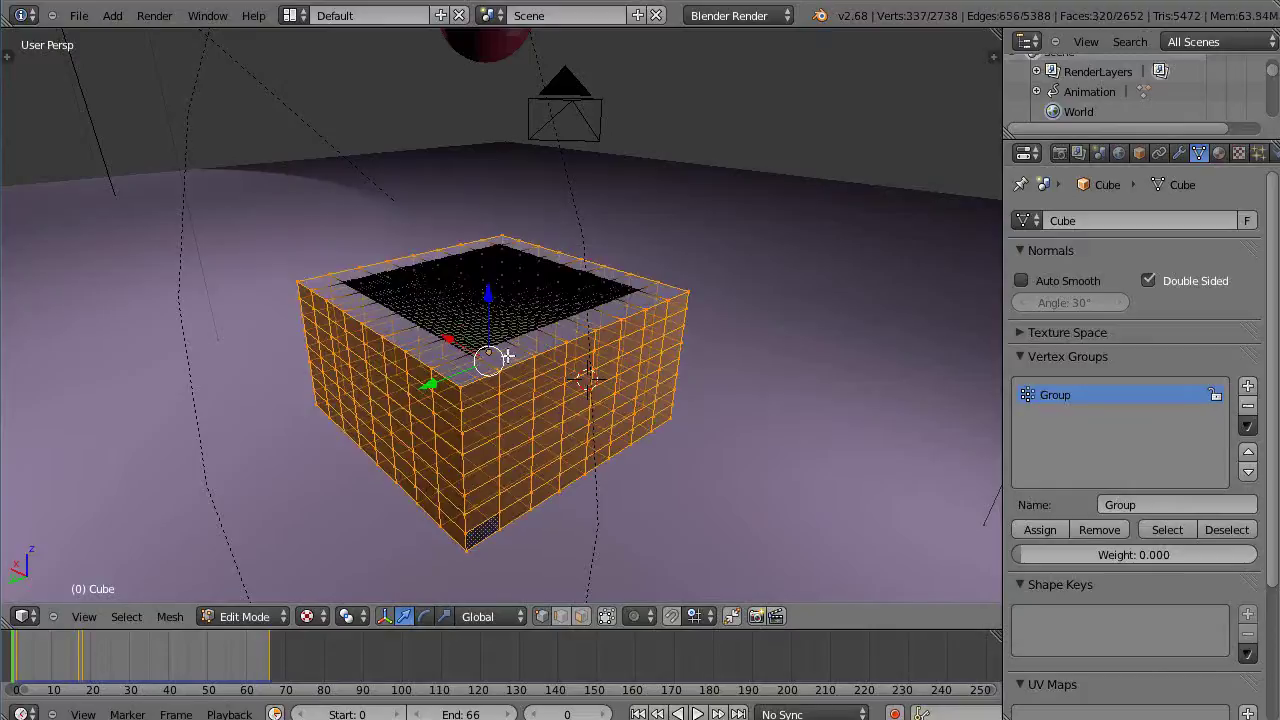
{"action": "middle_click_drag", "start_coordinate": [518, 494], "coordinate": [472, 443]}
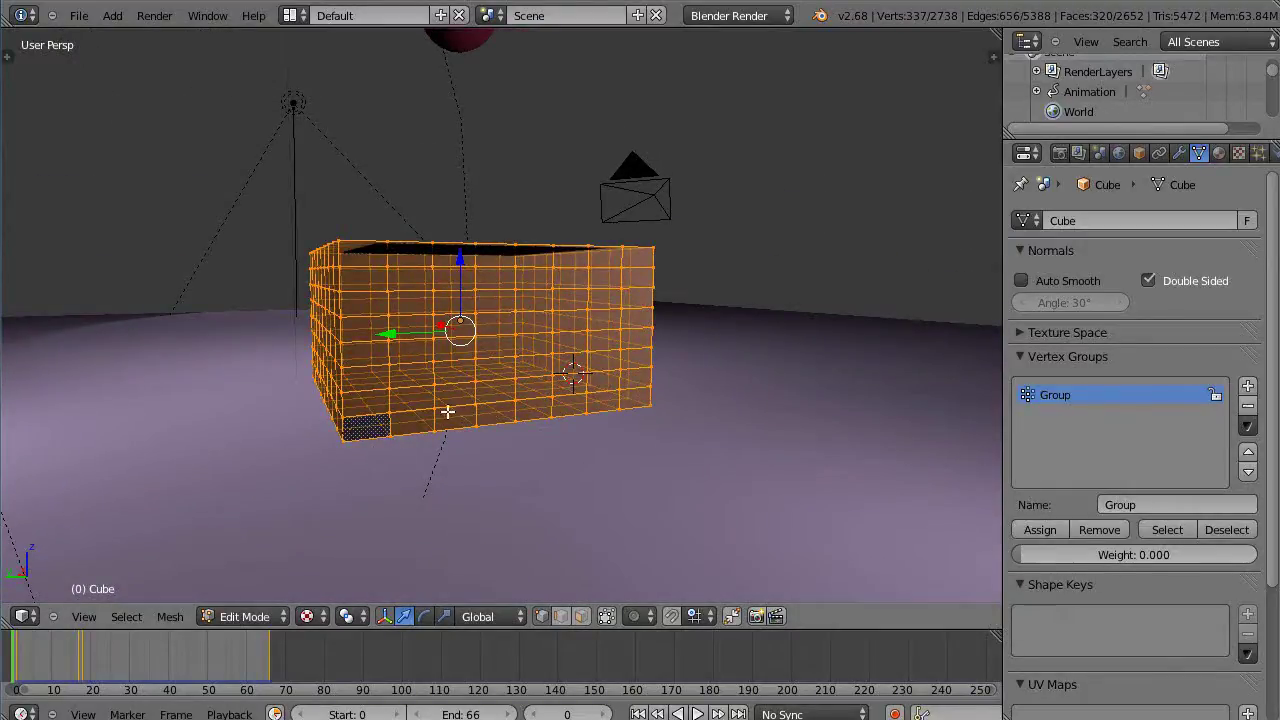
{"action": "middle_click_drag", "start_coordinate": [443, 409], "coordinate": [568, 428]}
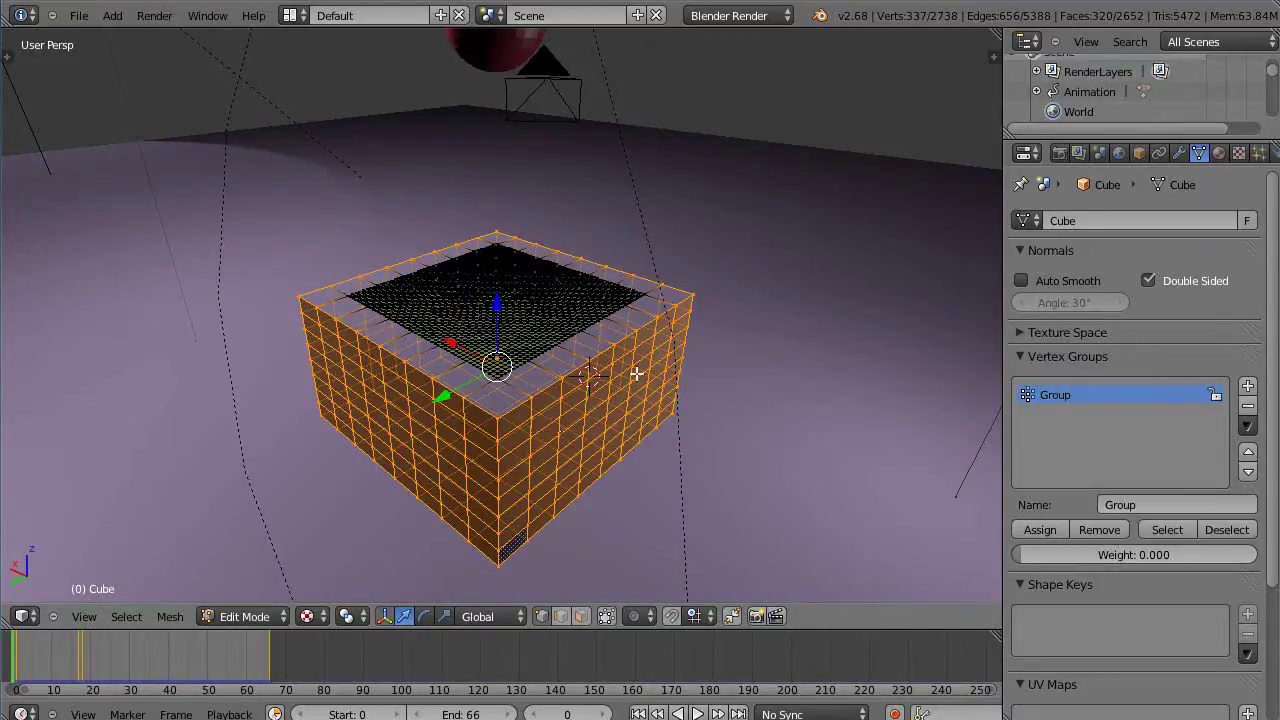
{"action": "key", "text": "Tab"}
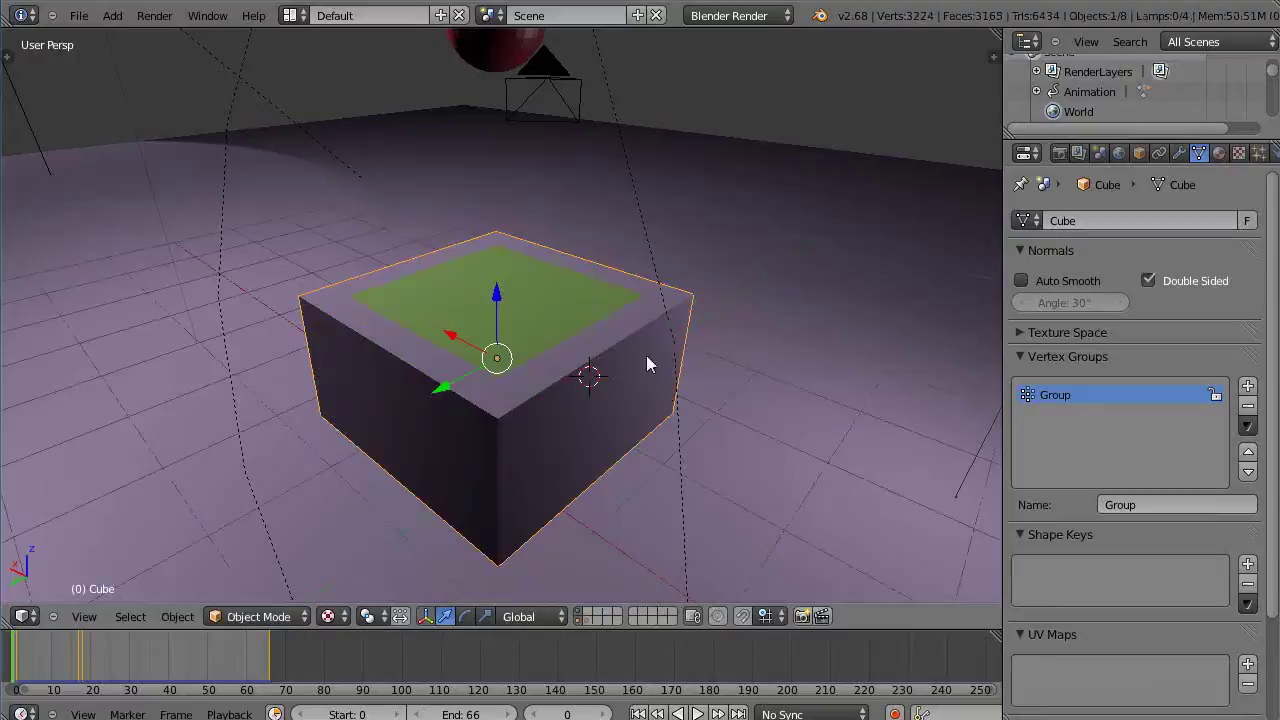
Widen the properties panel and show the cube's Physics tab with its Cloth settings
{"action": "left_click_drag", "start_coordinate": [1003, 257], "coordinate": [966, 252]}
{"action": "left_click", "coordinate": [1242, 152]}
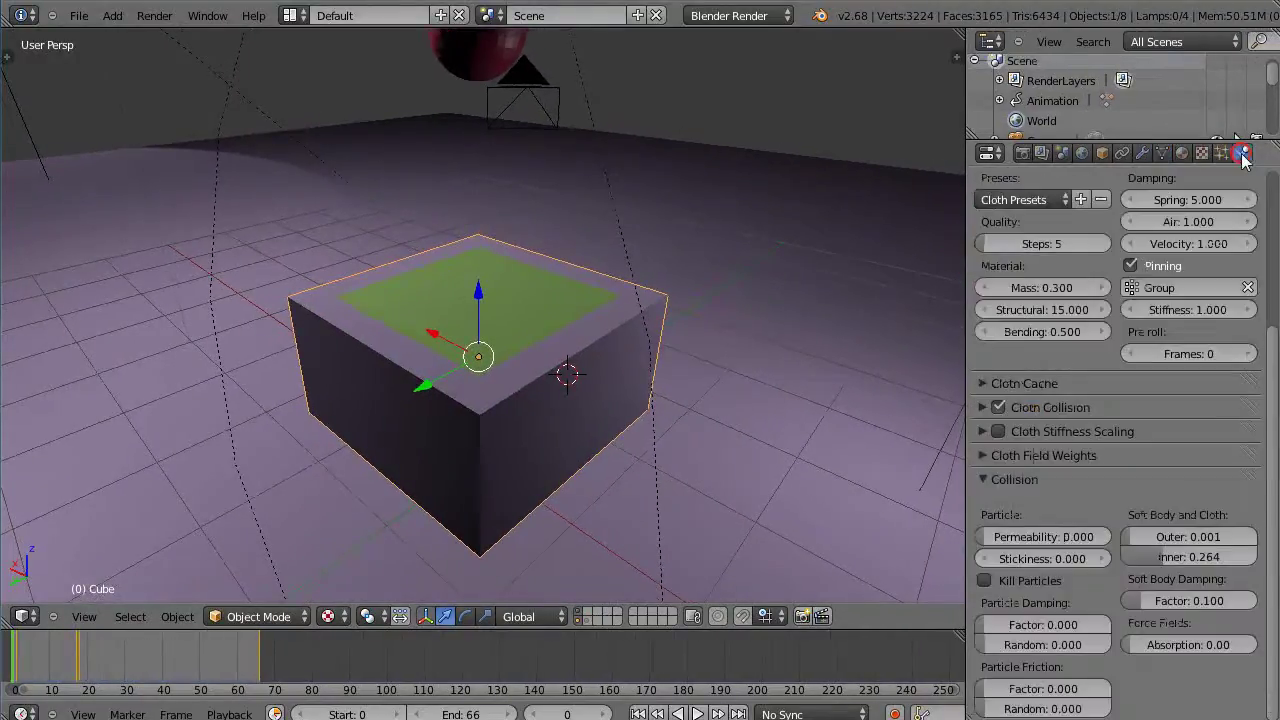
{"action": "scroll", "coordinate": [1150, 305], "scroll_direction": "up", "scroll_amount": 5}
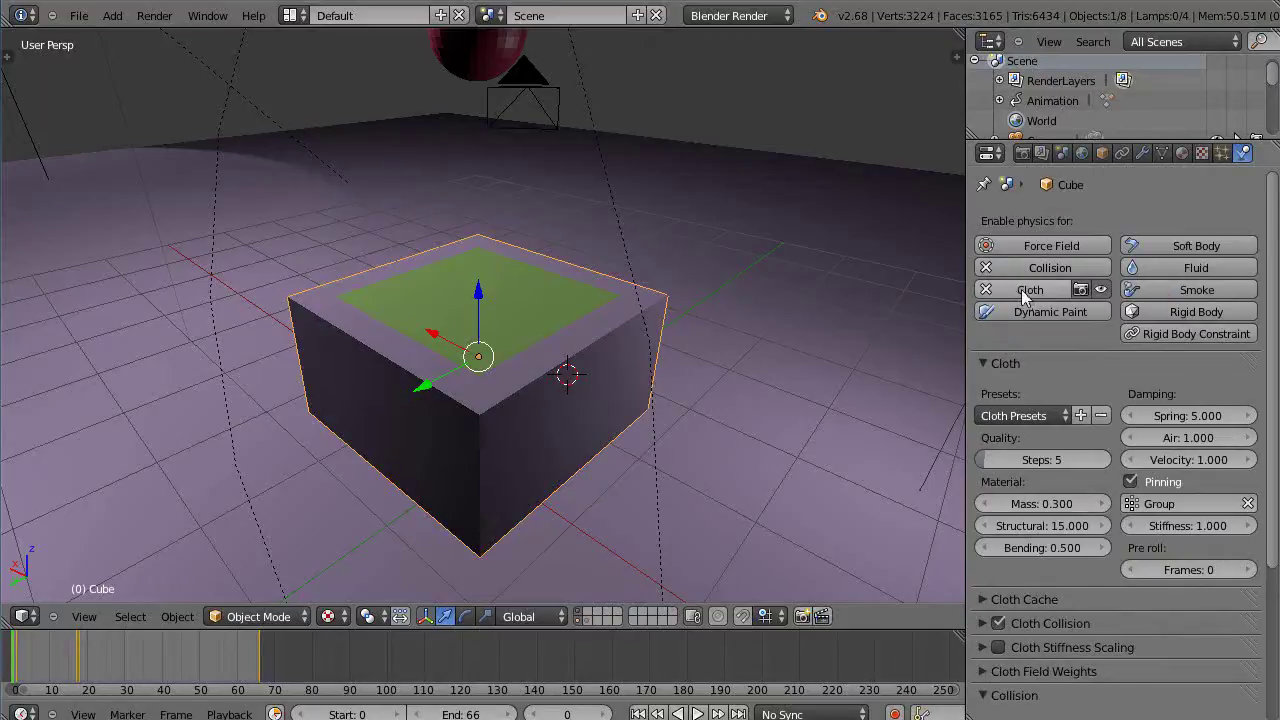
{"action": "scroll", "coordinate": [1200, 440], "scroll_direction": "down", "scroll_amount": 4}
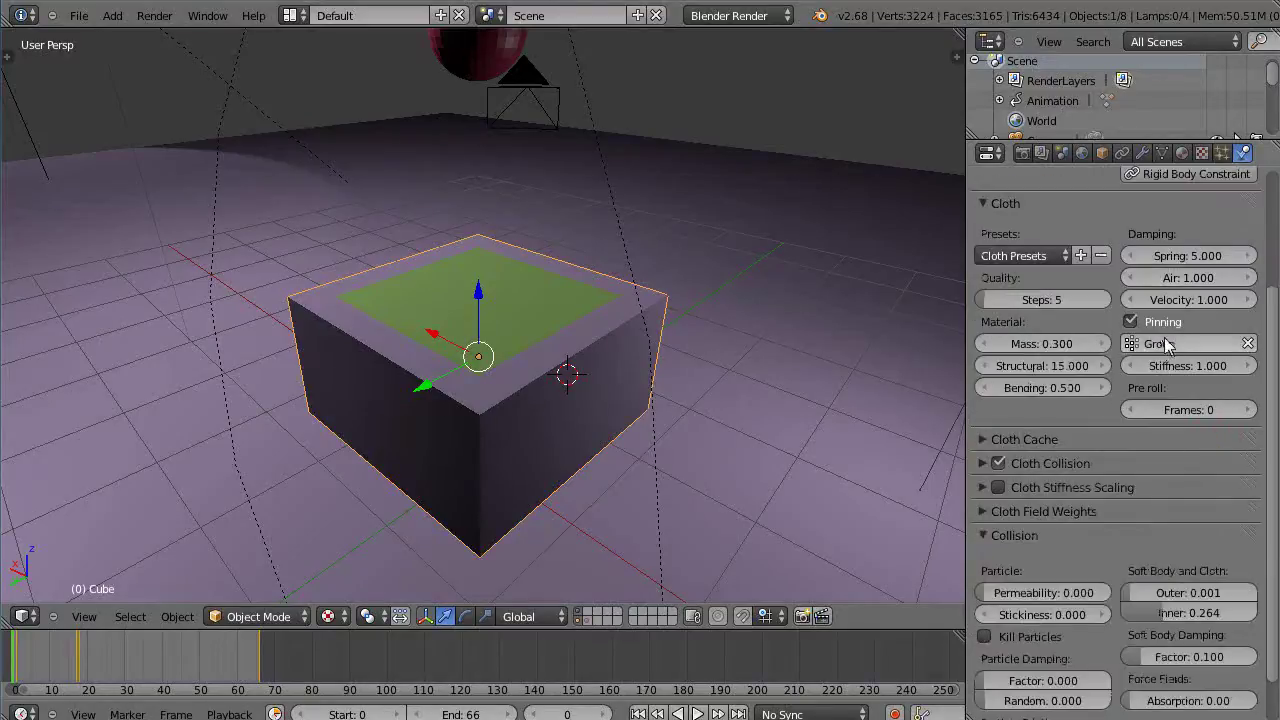
Enable cloth Pinning with the Group vertex group and watch the sphere bunch the cloth
{"action": "left_click", "coordinate": [1248, 343]}
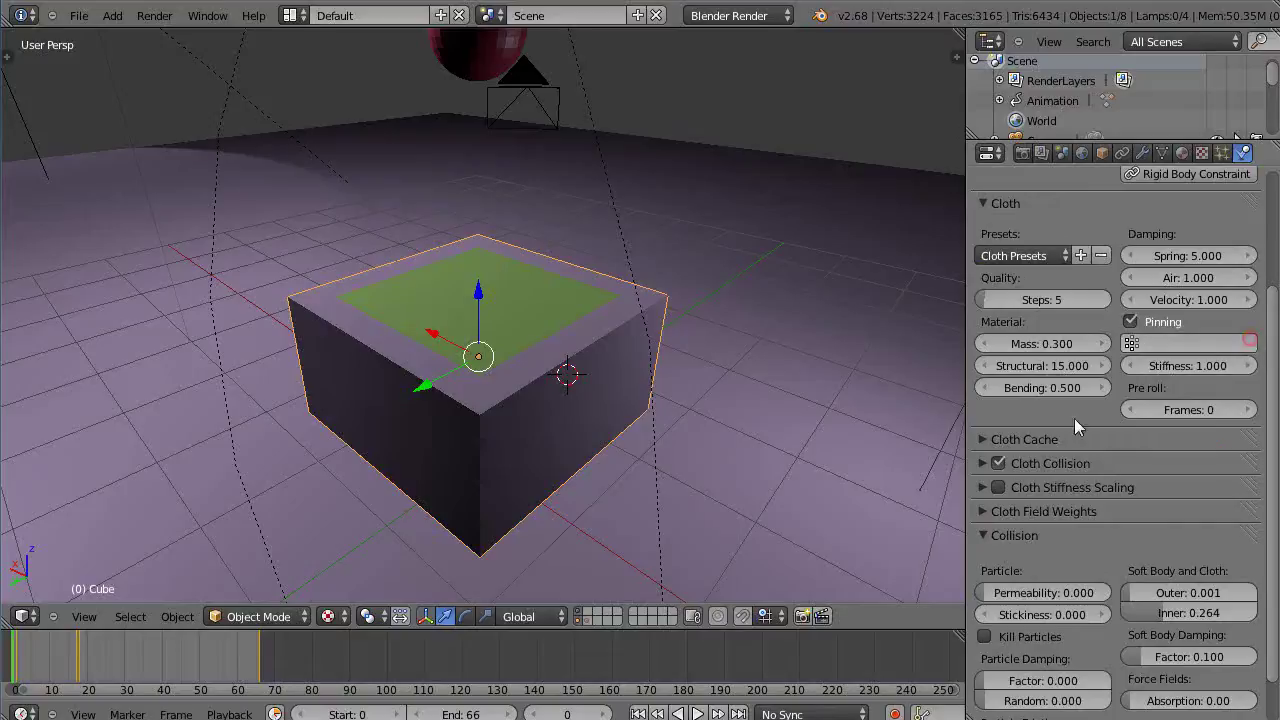
{"action": "left_click", "coordinate": [1131, 322]}
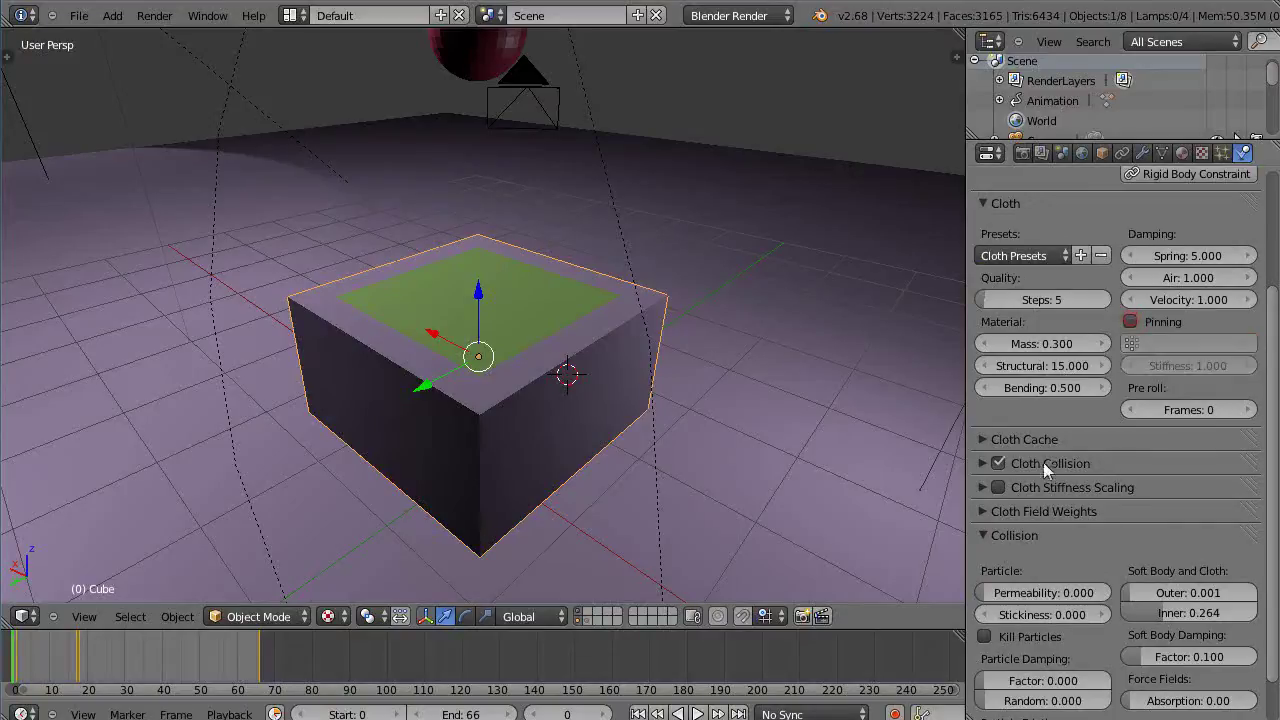
{"action": "left_click", "coordinate": [1178, 343]}
{"action": "left_click", "coordinate": [1140, 369]}
{"action": "left_click", "coordinate": [1131, 322]}
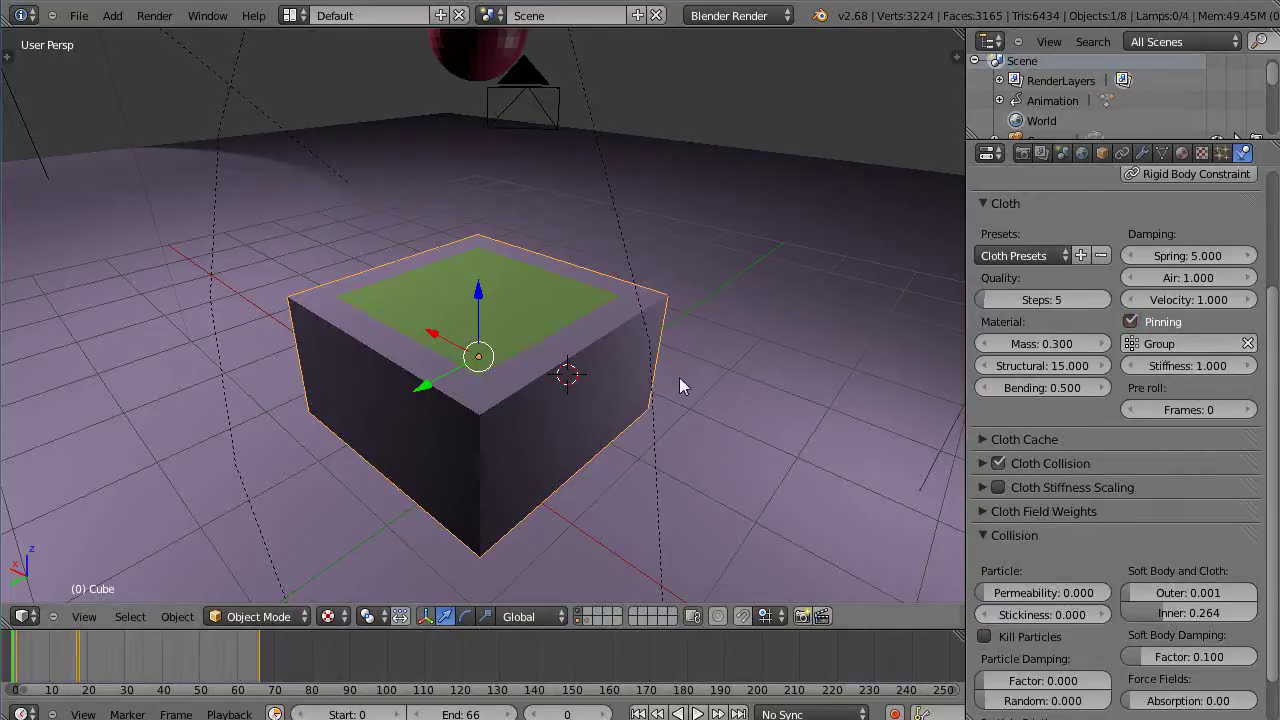
{"action": "middle_click_drag", "start_coordinate": [682, 378], "coordinate": [671, 380]}
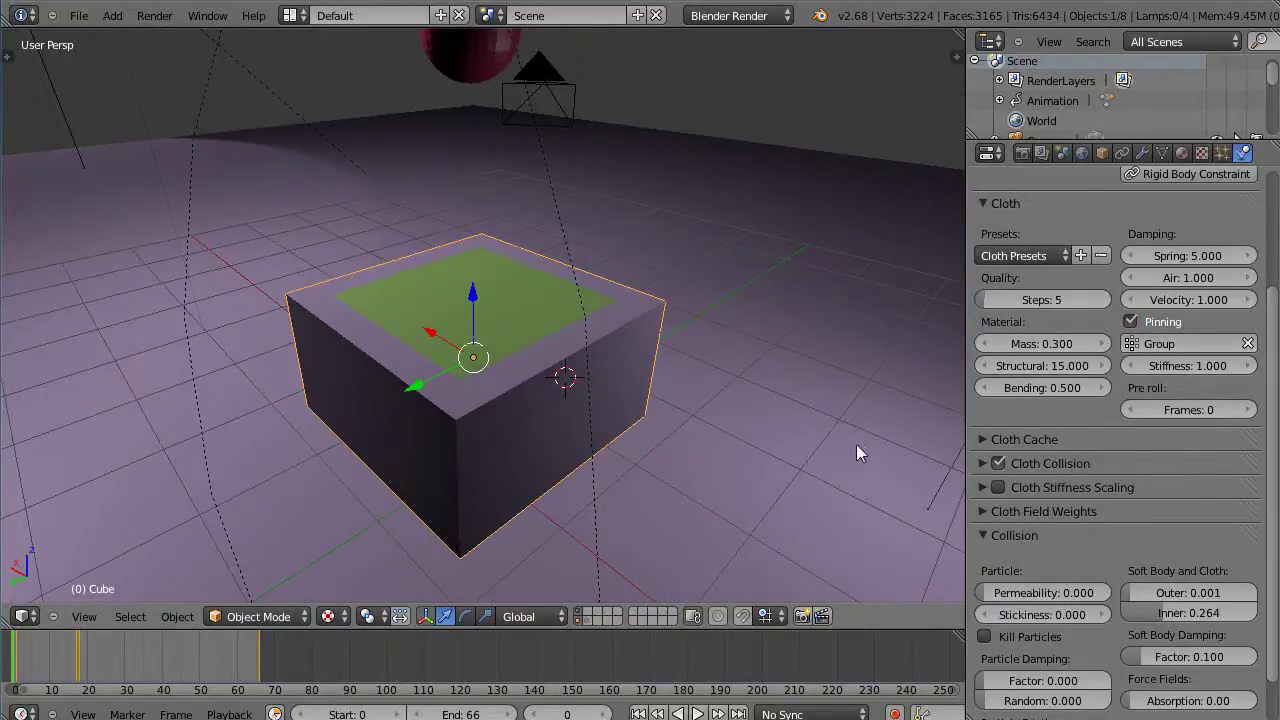
{"action": "scroll", "coordinate": [1015, 425], "scroll_direction": "down", "scroll_amount": 2}
{"action": "scroll", "coordinate": [1020, 430], "scroll_direction": "up", "scroll_amount": 4}
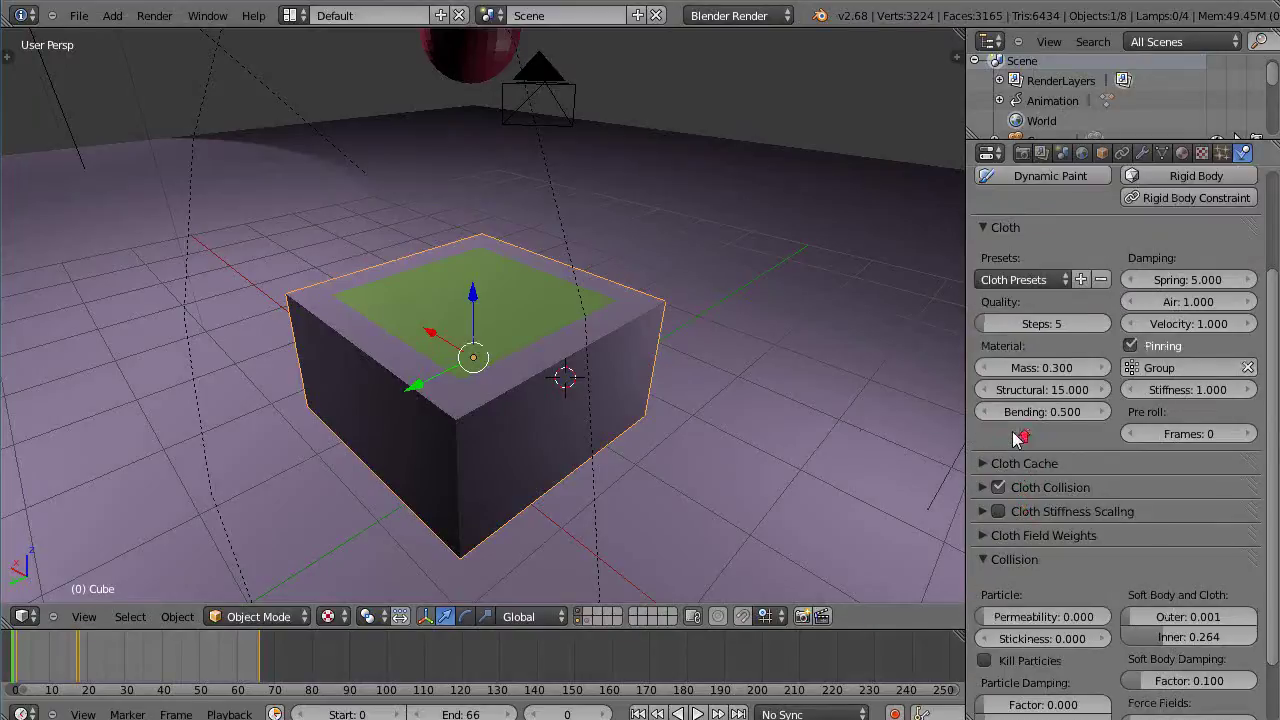
{"action": "scroll", "coordinate": [1015, 440], "scroll_direction": "down", "scroll_amount": 4}
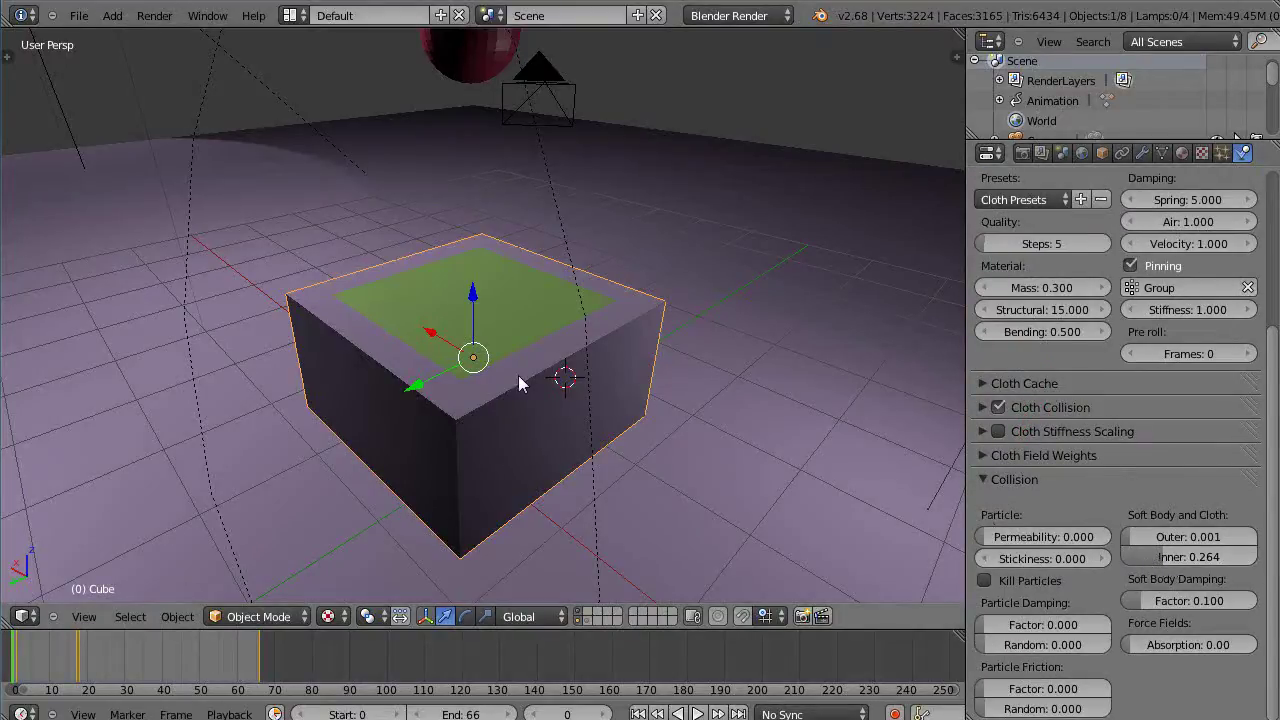
{"action": "middle_click_drag", "start_coordinate": [518, 375], "coordinate": [528, 371]}
{"action": "key", "text": "alt+a"}
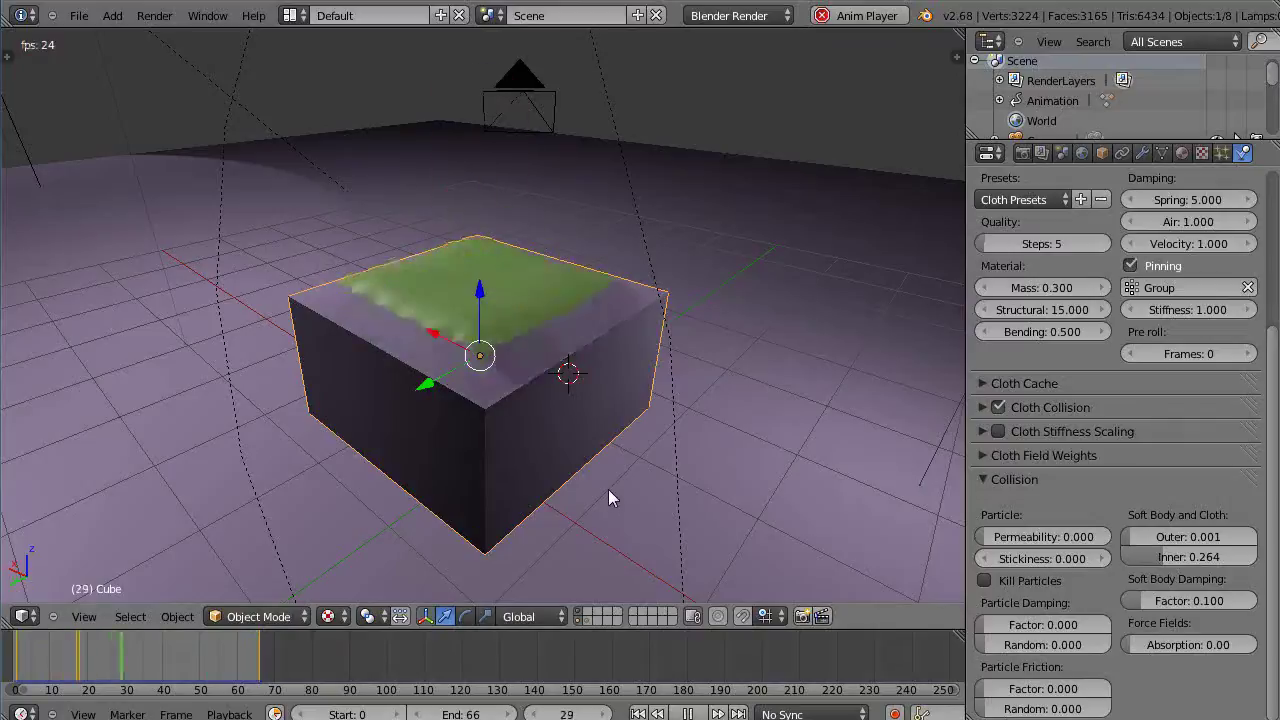
{"action": "scroll", "coordinate": [594, 464], "scroll_direction": "down", "scroll_amount": 3}
{"action": "scroll", "coordinate": [587, 469], "scroll_direction": "up", "scroll_amount": 3}
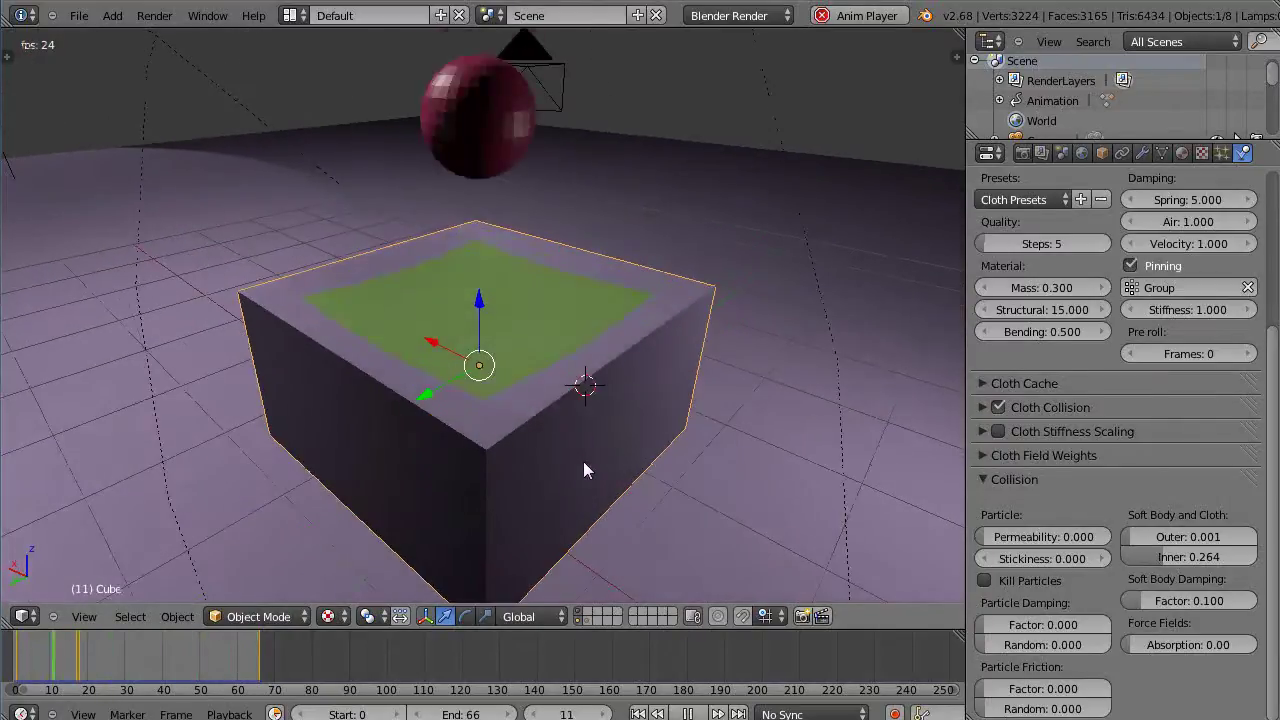
{"action": "key", "text": "Escape"}
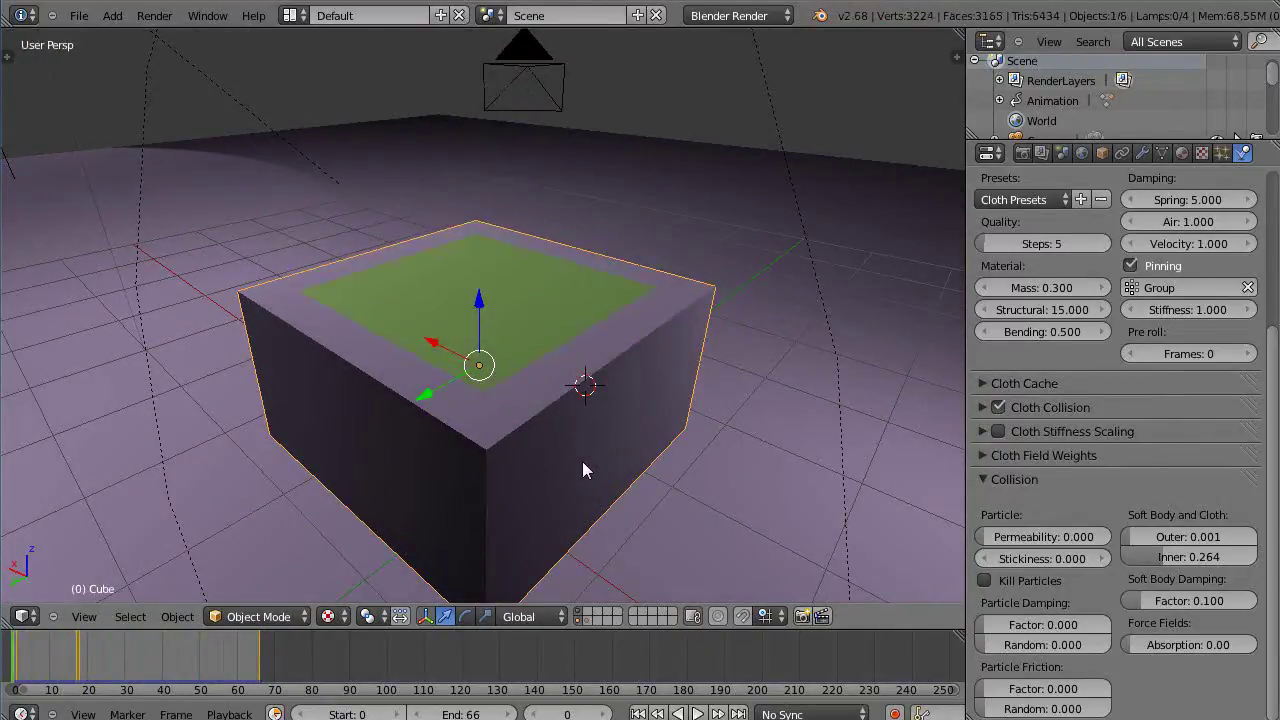
Show Scene properties with gravity Z -9.810 and the RigidBodyWorld, keeping the cube selected
{"action": "middle_click_drag", "start_coordinate": [582, 461], "coordinate": [617, 471]}
{"action": "scroll", "coordinate": [569, 391], "scroll_direction": "up", "scroll_amount": 4}
{"action": "middle_click_drag", "start_coordinate": [569, 391], "coordinate": [555, 436]}
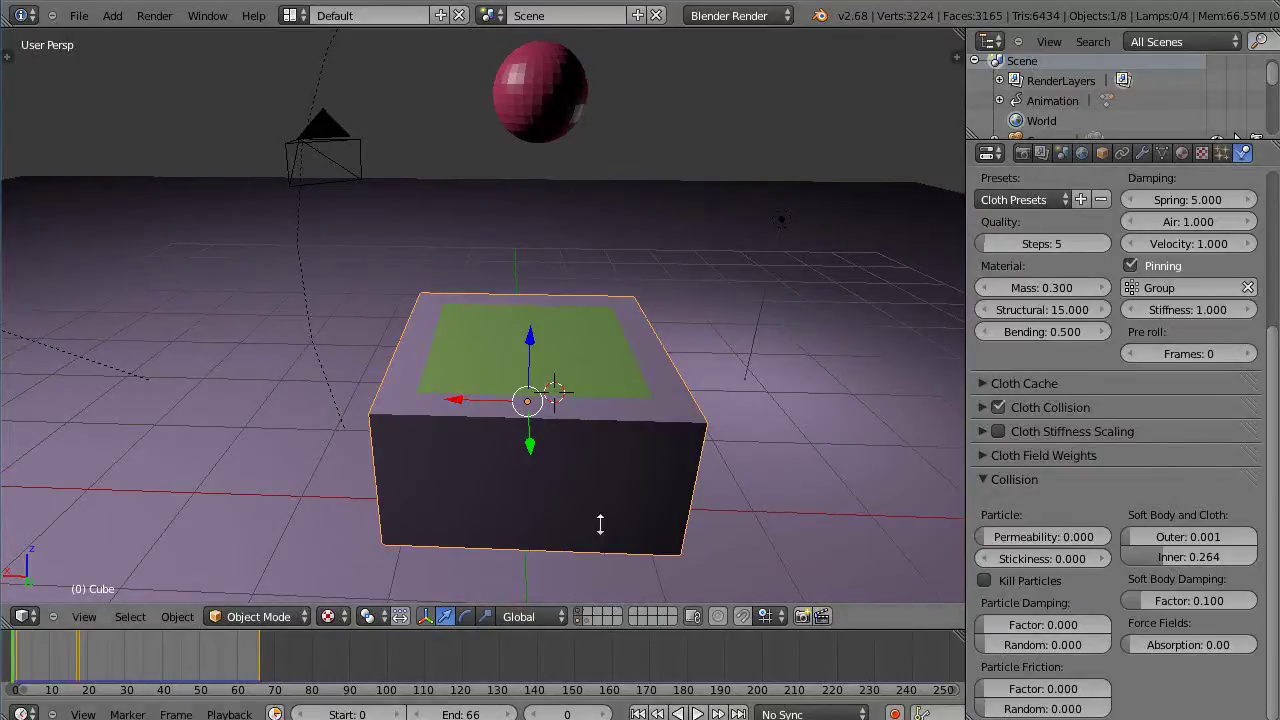
{"action": "left_click", "coordinate": [1062, 153]}
{"action": "scroll", "coordinate": [1124, 500], "scroll_direction": "down", "scroll_amount": 4}
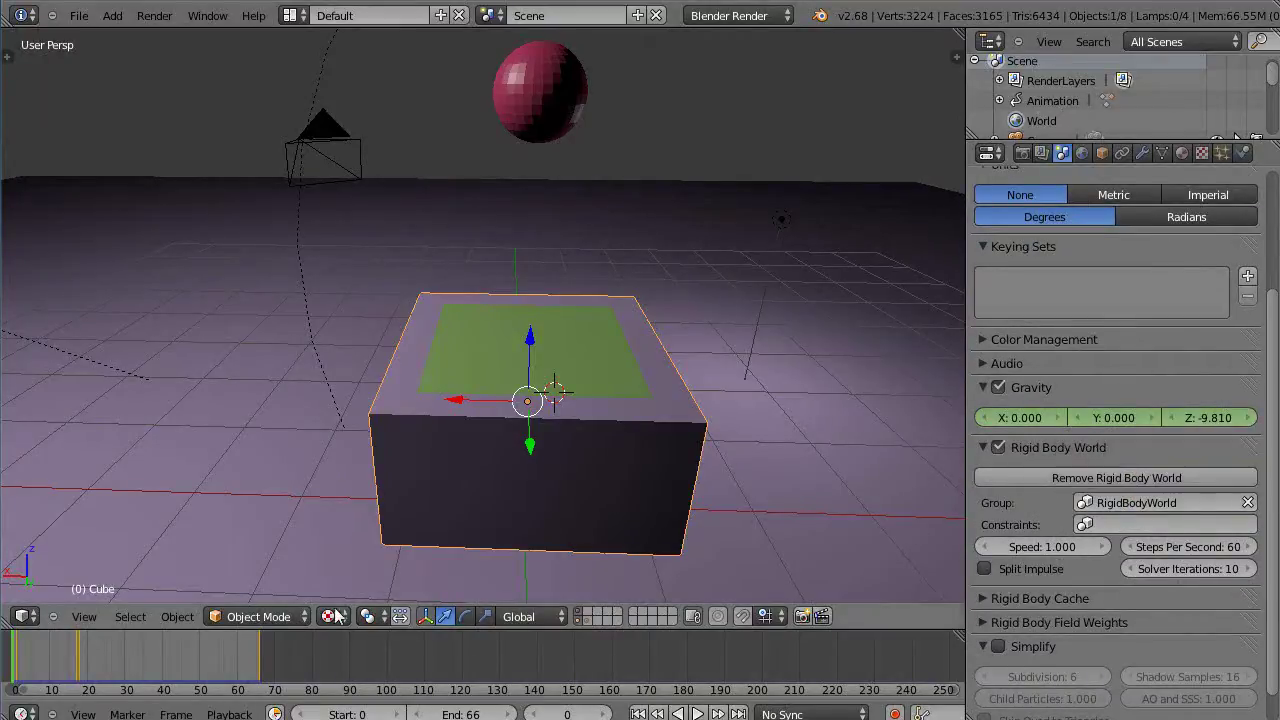
{"action": "right_click", "coordinate": [565, 106]}
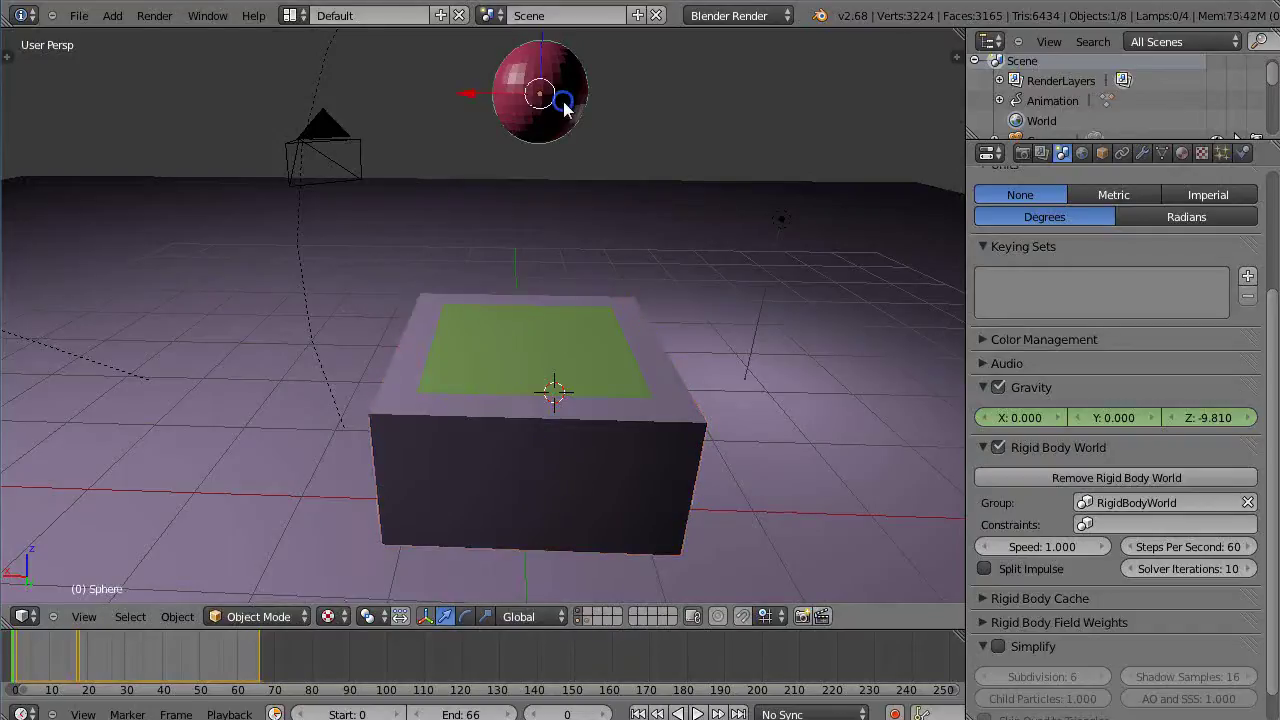
{"action": "right_click", "coordinate": [540, 339]}
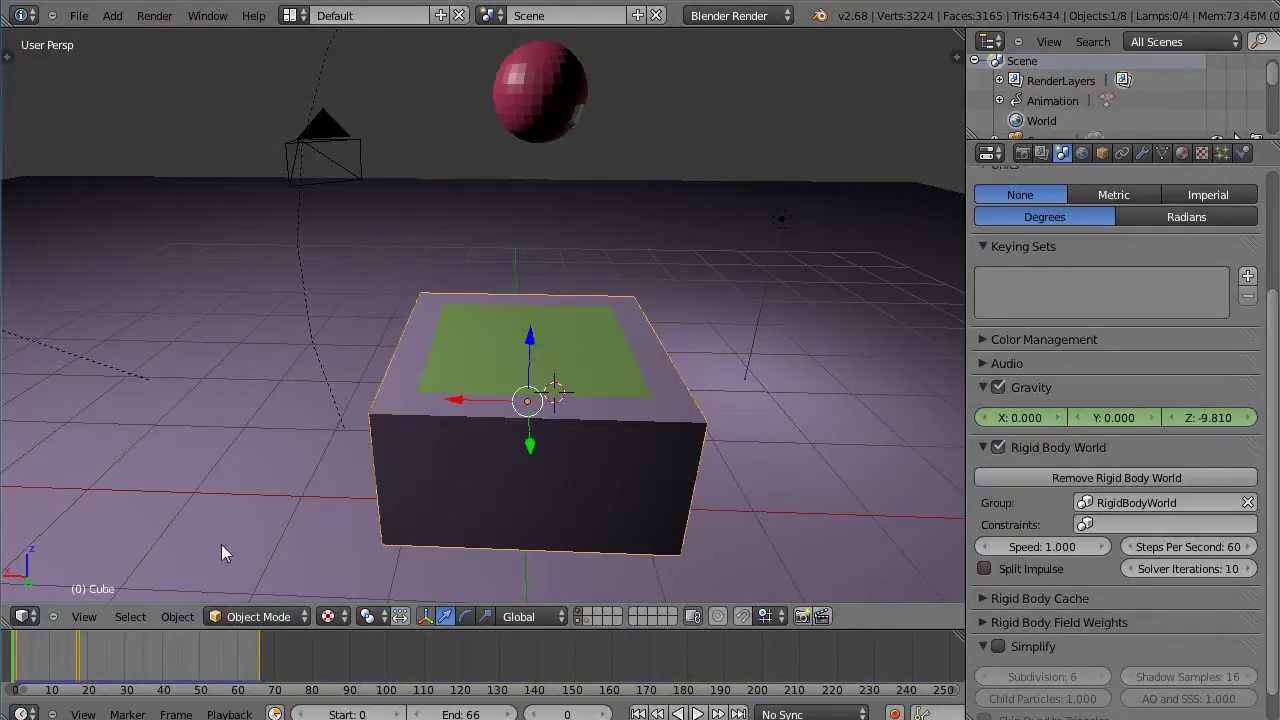
Preview the gravity-driven bounce by playing and scrubbing the animation, then return to the start
{"action": "key", "text": "alt+a"}
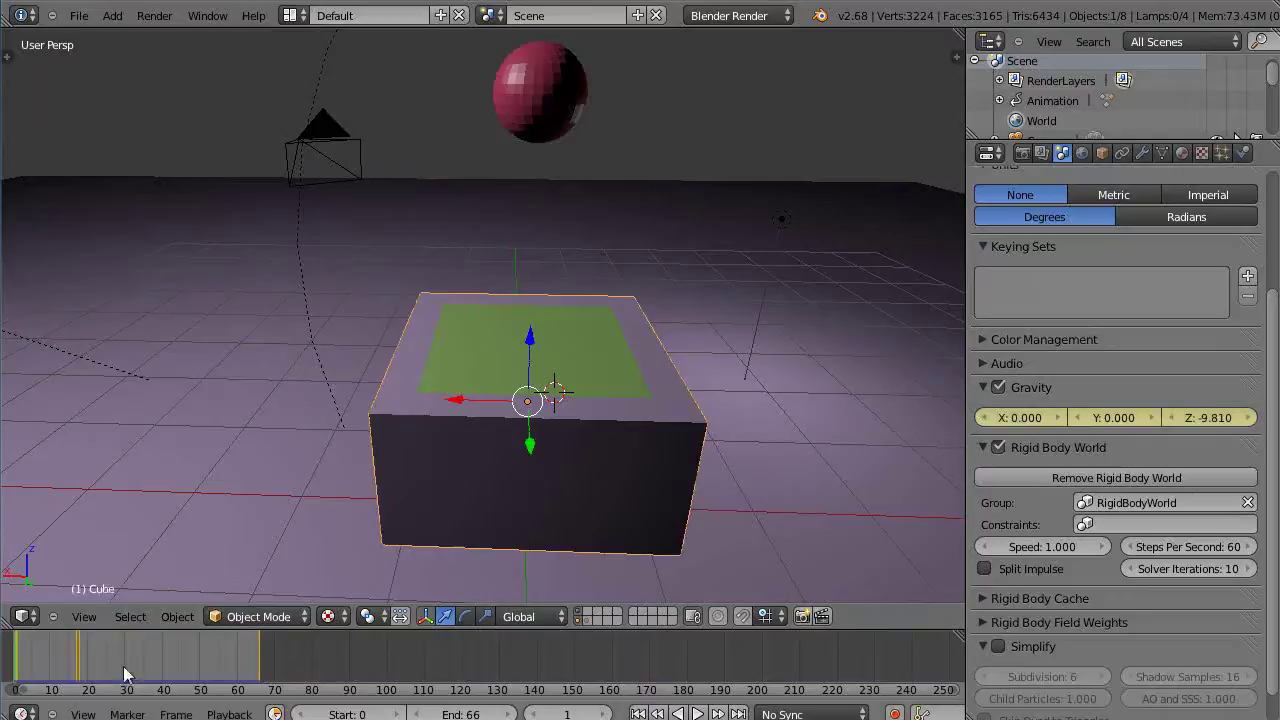
{"action": "key", "text": "Up"}
{"action": "left_click_drag", "start_coordinate": [126, 658], "coordinate": [24, 664]}
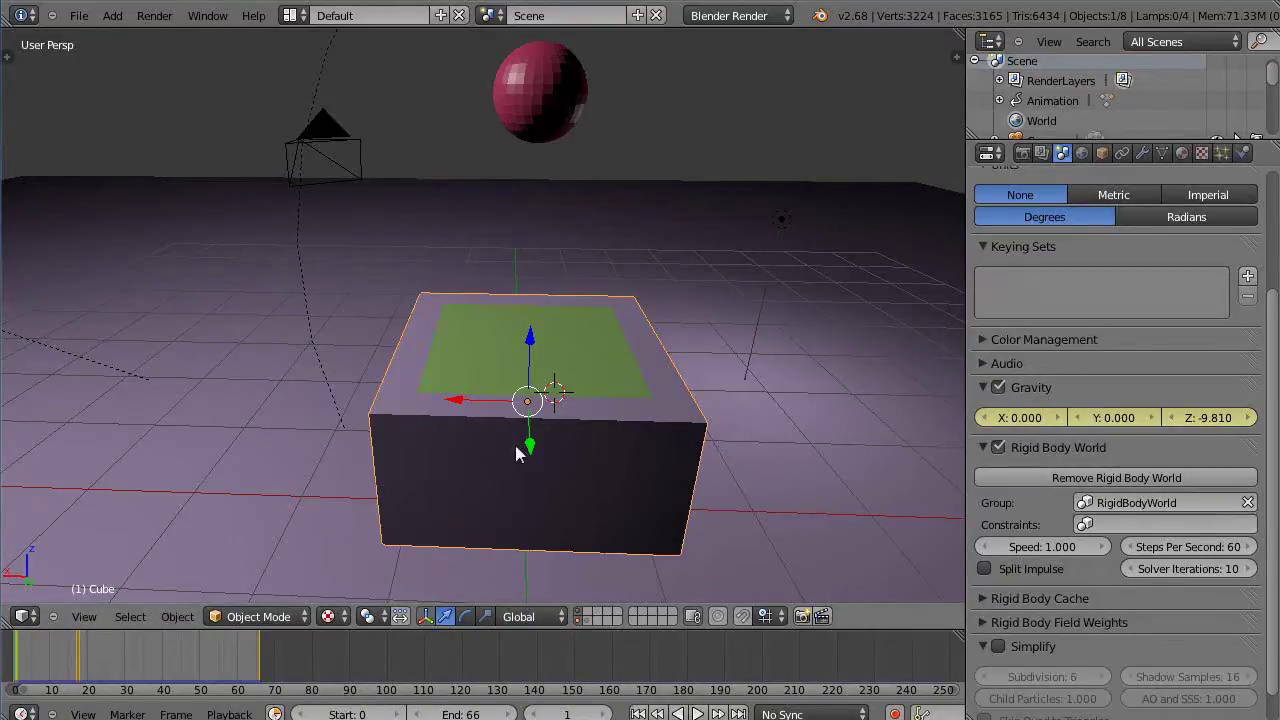
{"action": "key", "text": "alt+a"}
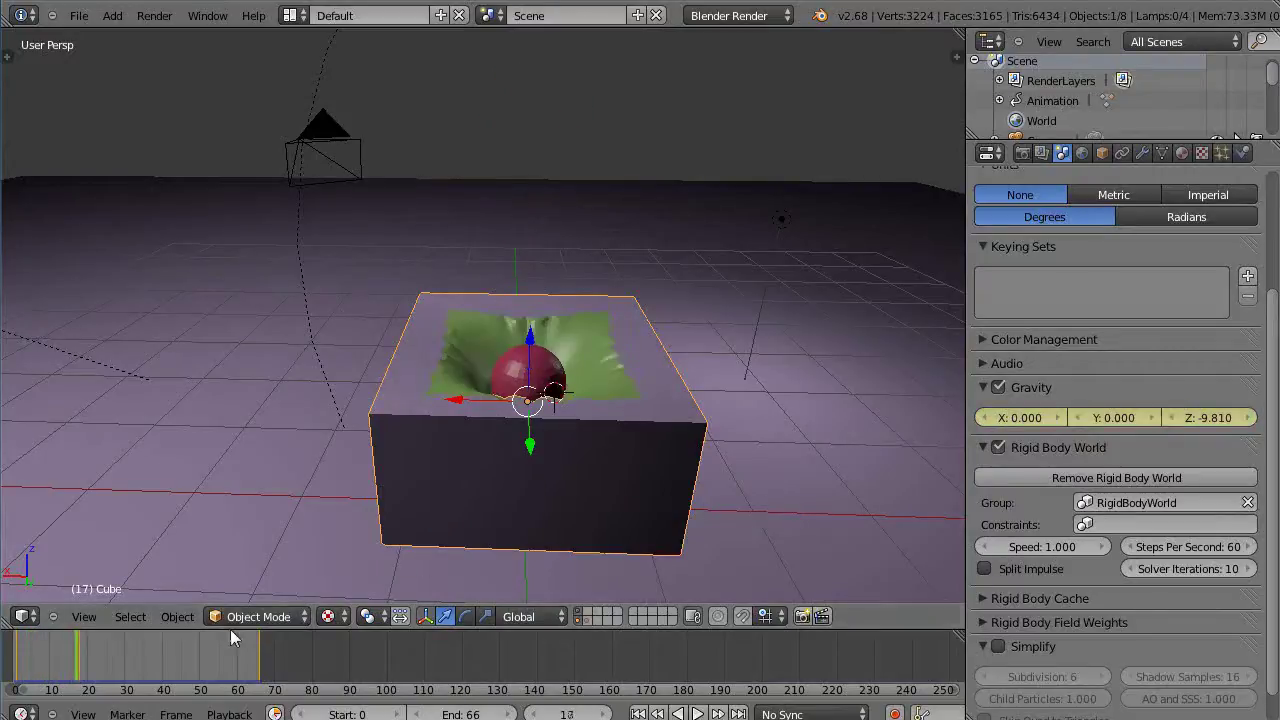
{"action": "key", "text": "shift+Left"}
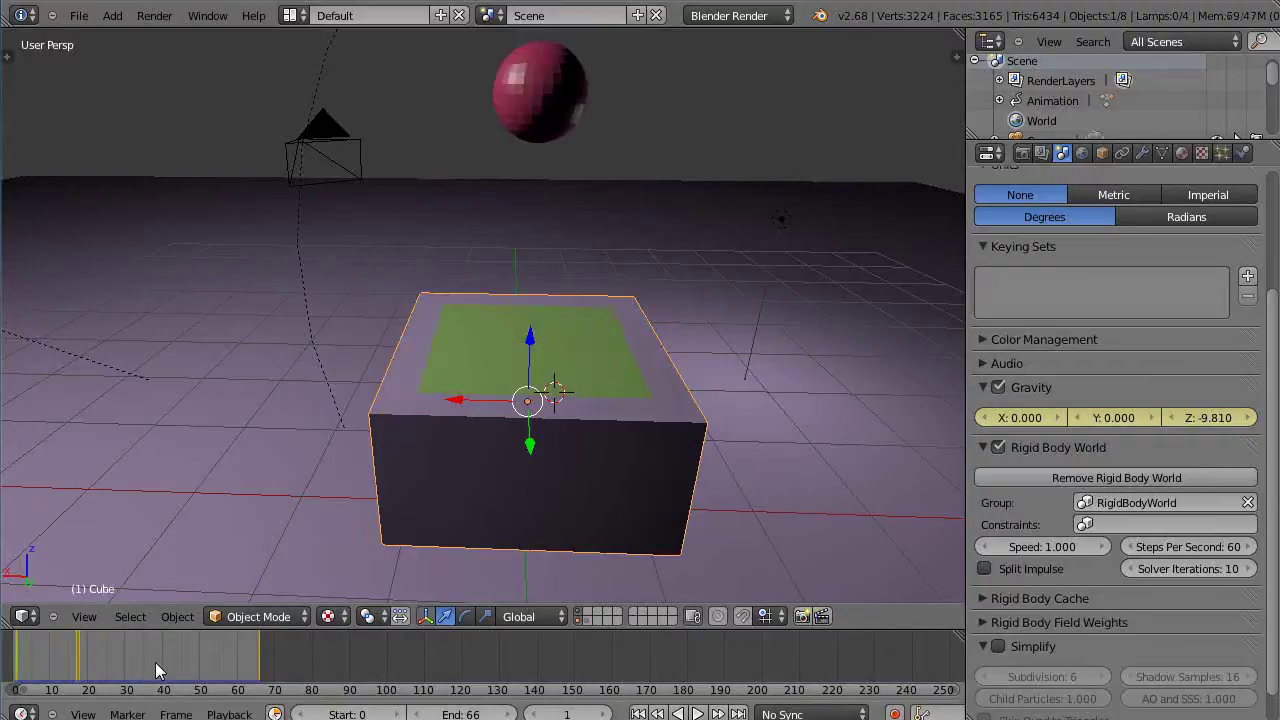
Go to frame 18 where gravity Z is 50, then to frame 66 with gravity Z 9.810
{"action": "left_click", "coordinate": [80, 683]}
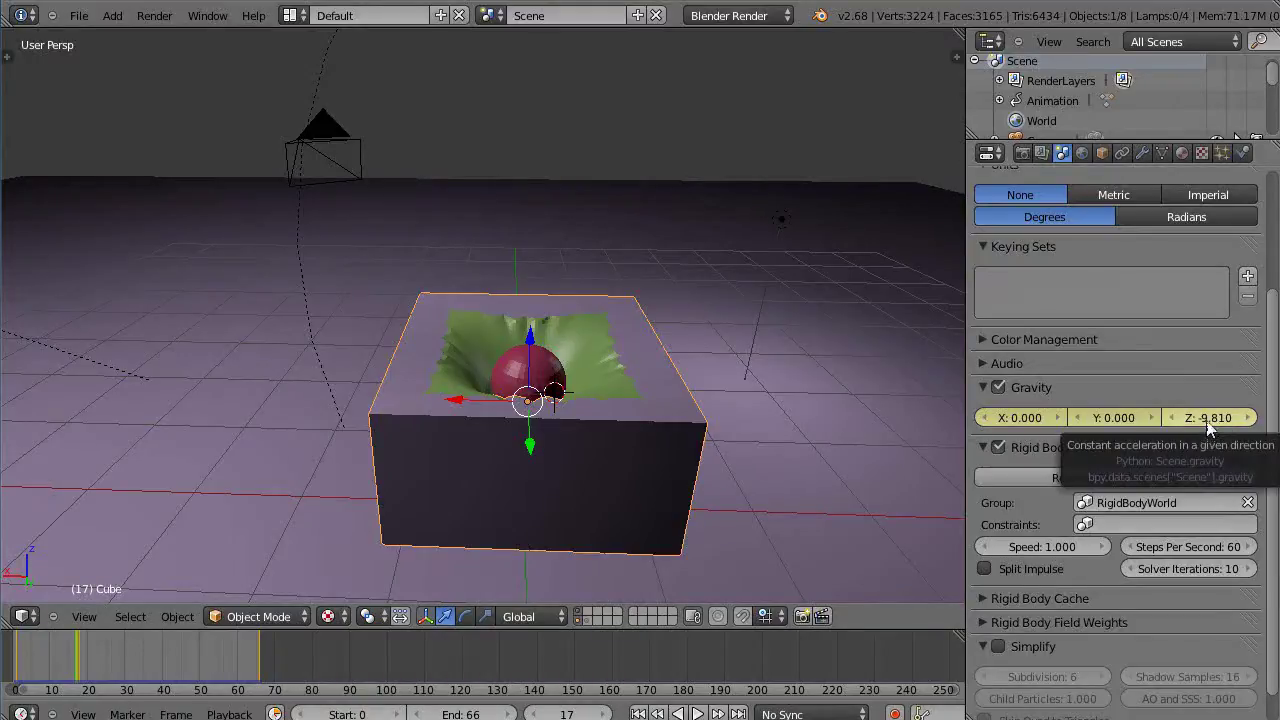
{"action": "left_click", "coordinate": [82, 675]}
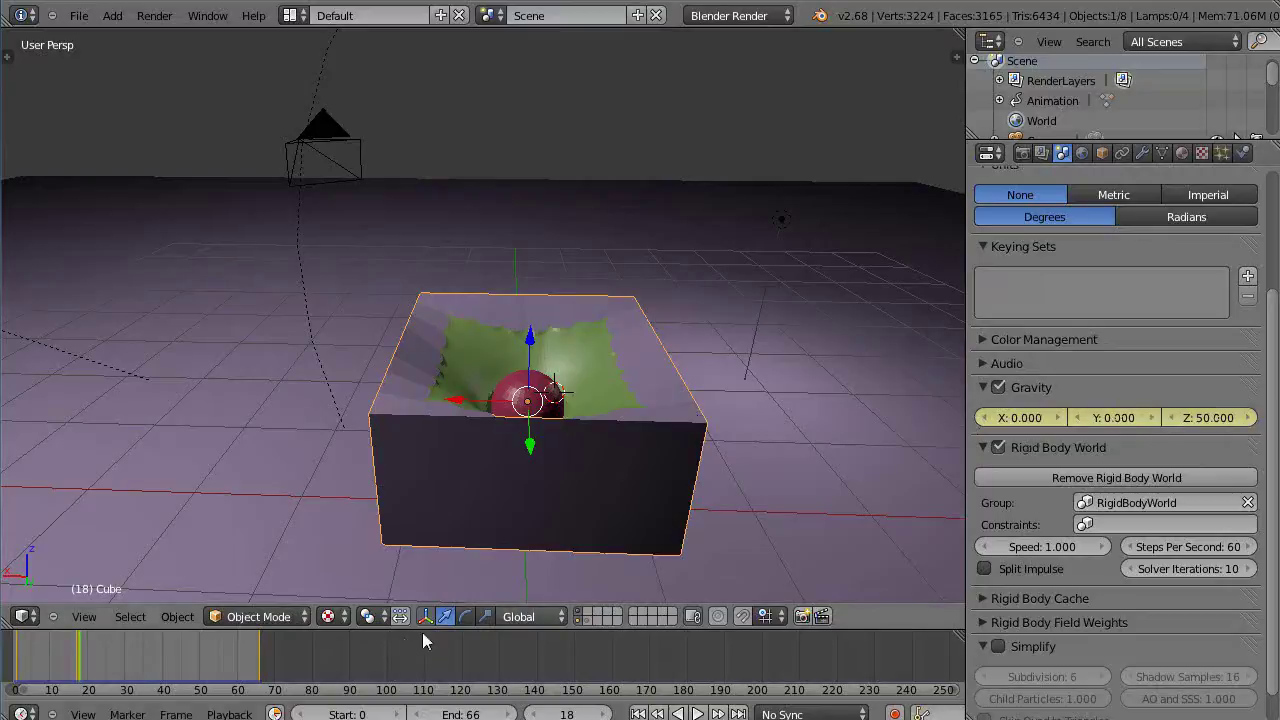
{"action": "key", "text": "ctrl+z"}
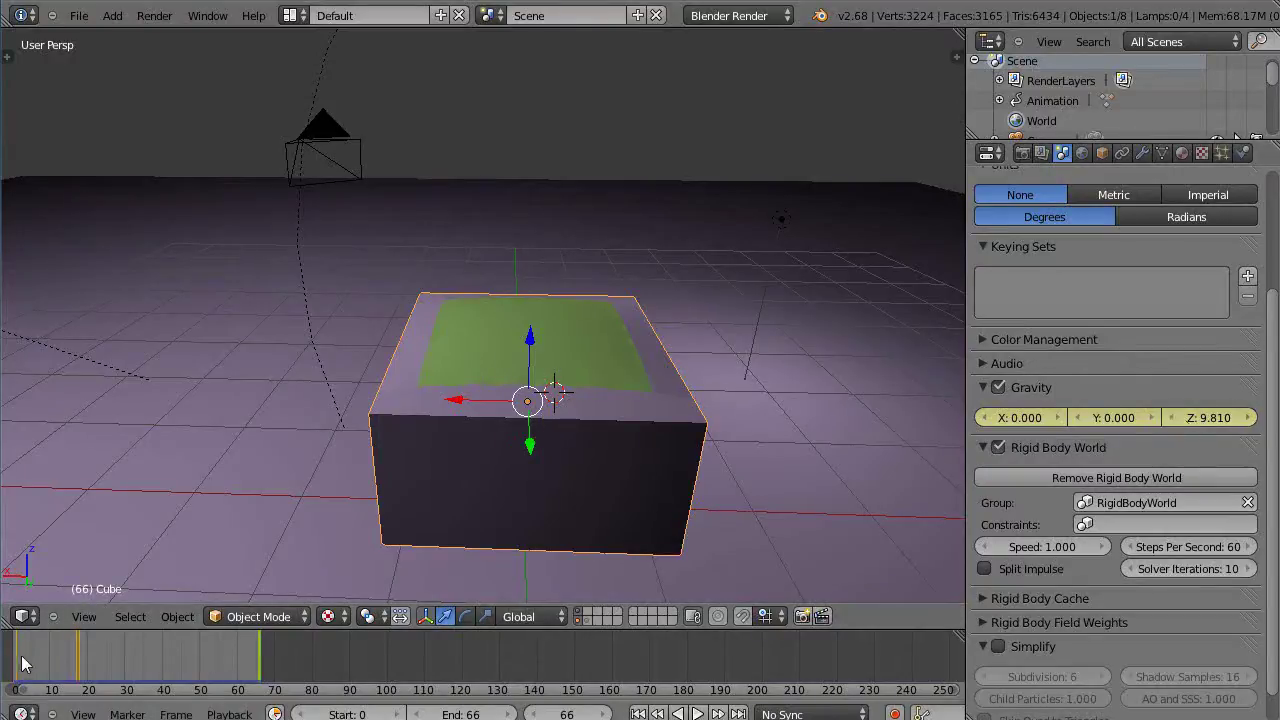
{"action": "key", "text": "Up"}
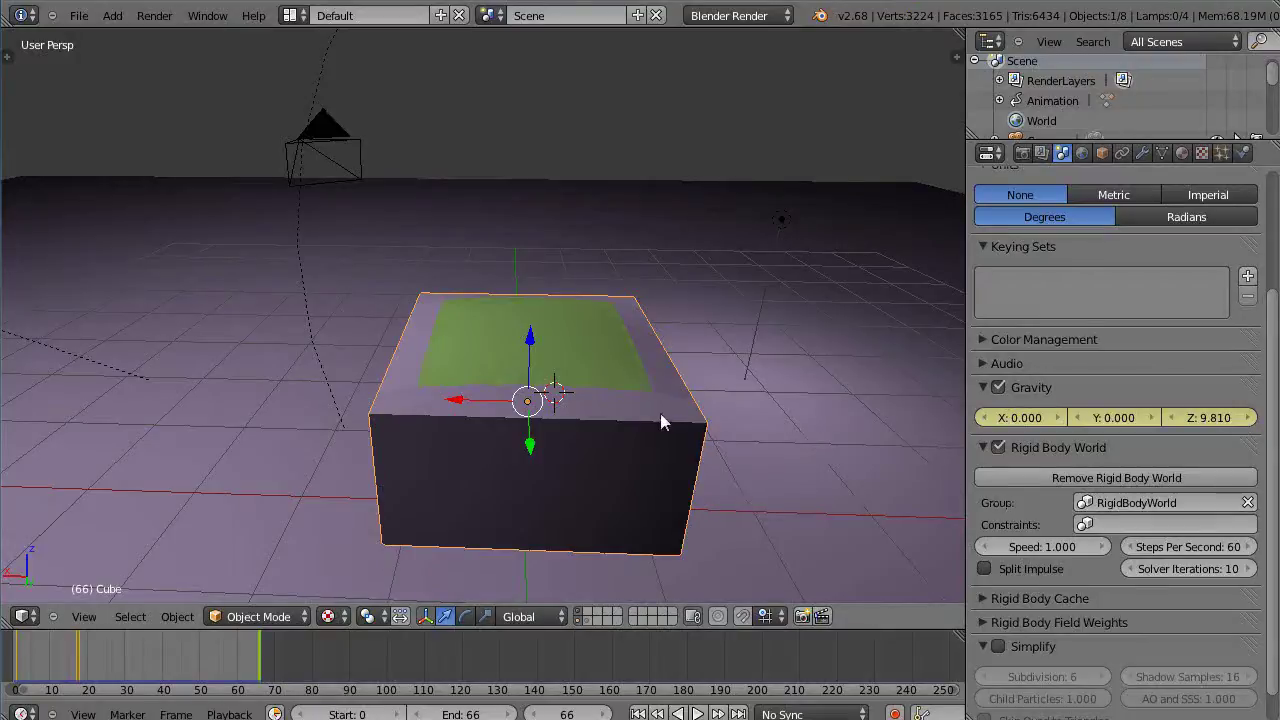
Select the cube and show its Cloth physics settings with Pinning and Collision
{"action": "right_click", "coordinate": [551, 386]}
{"action": "right_click", "coordinate": [648, 388]}
{"action": "left_click", "coordinate": [1243, 152]}
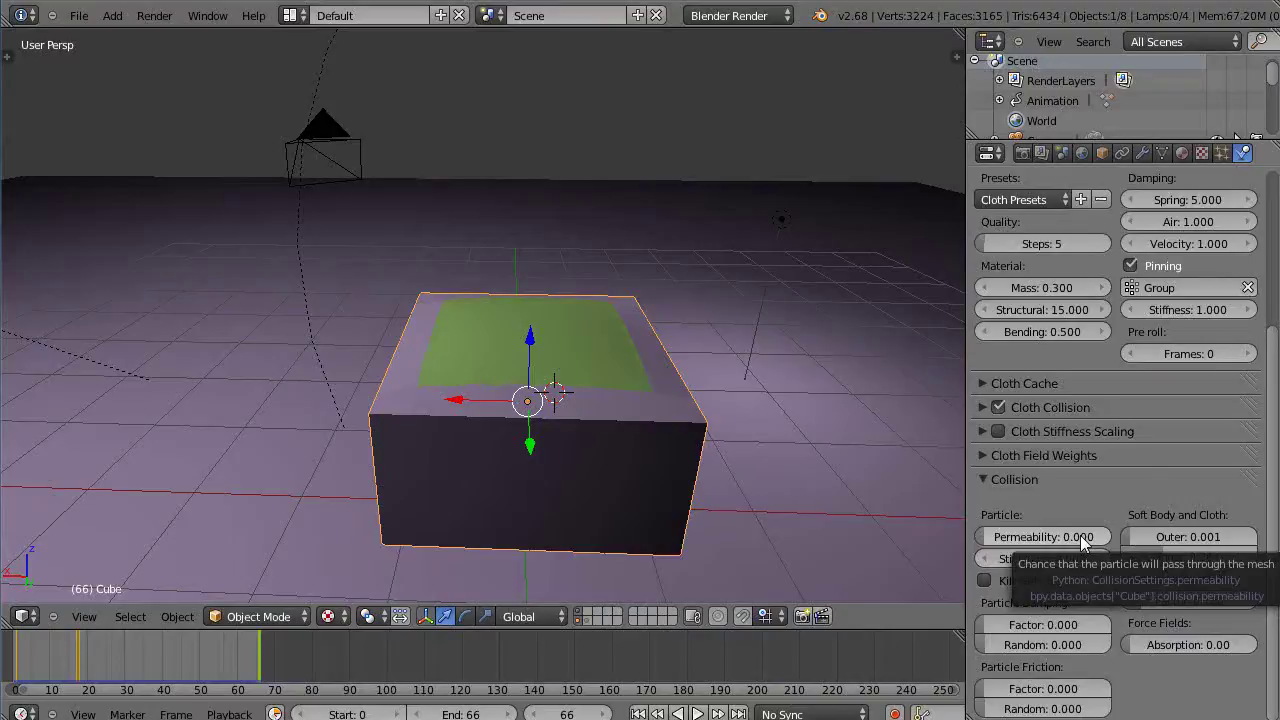
Step the timeline forward from the first frame to frame 5, sphere hovering above the cloth
{"action": "key", "text": "Right"}
{"action": "key", "text": "Right"}
{"action": "key", "text": "Right"}
{"action": "key", "text": "Right"}
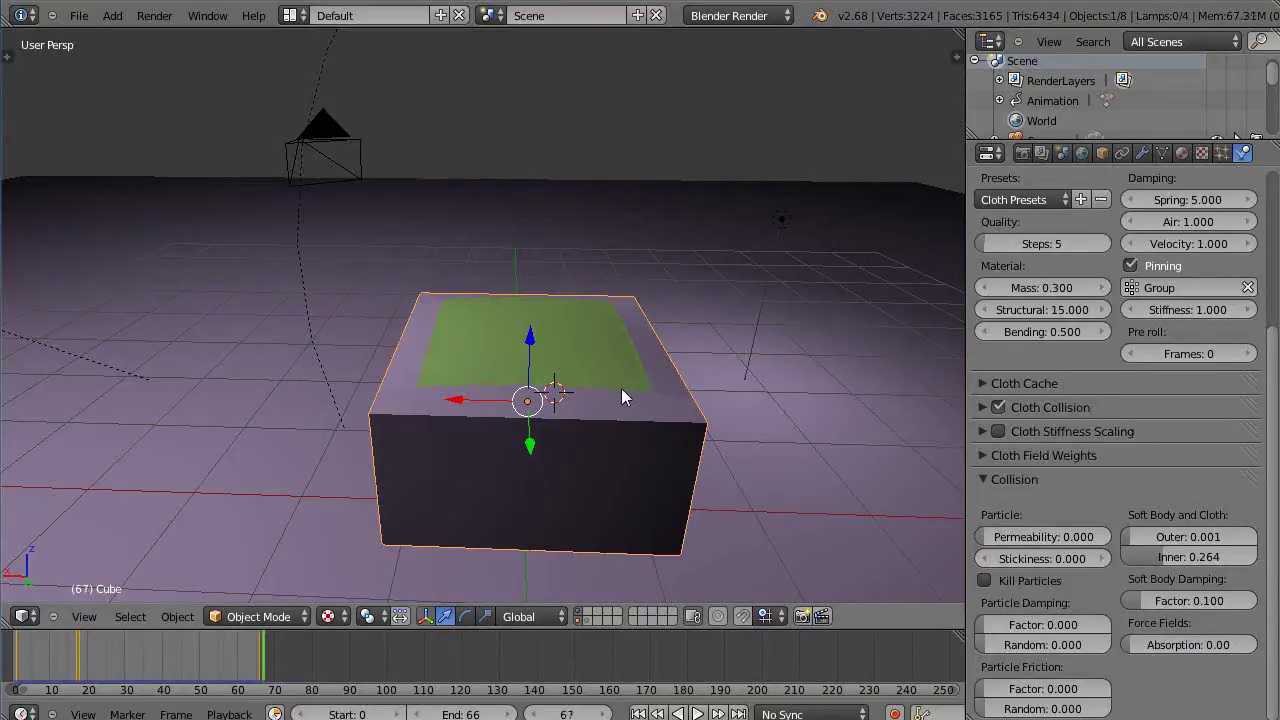
{"action": "key", "text": "Up"}
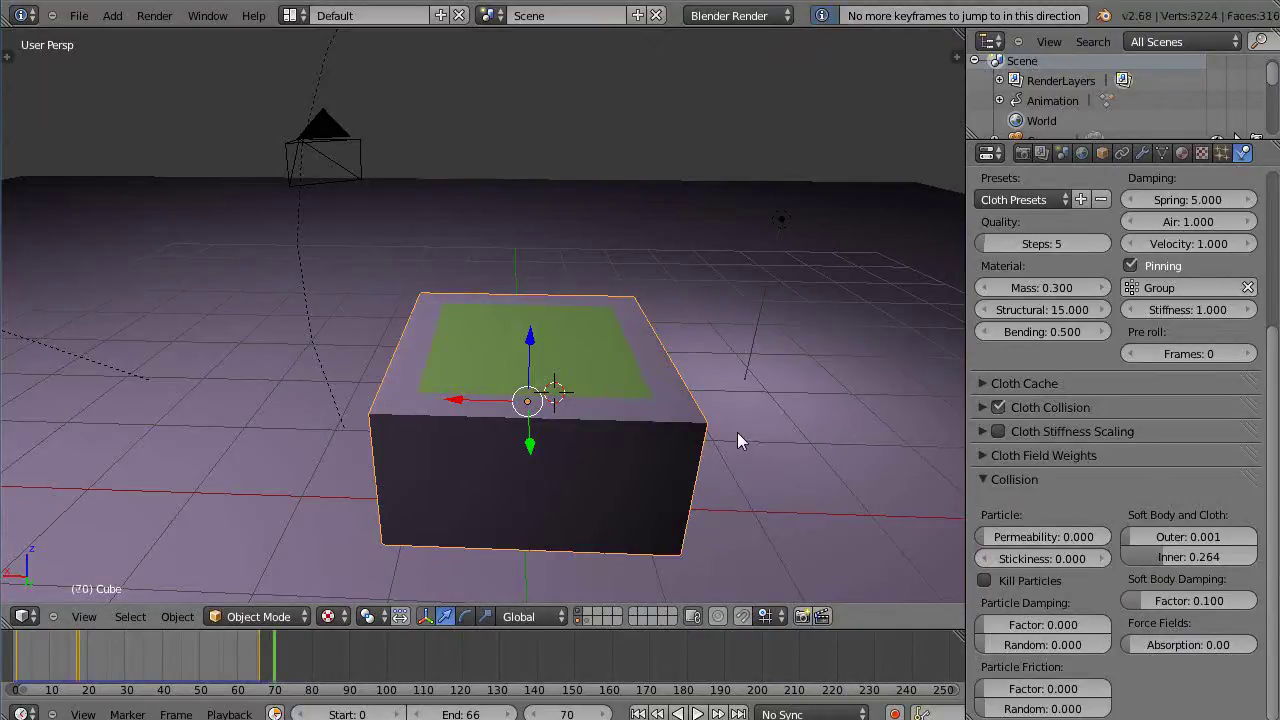
{"action": "key", "text": "Right"}
{"action": "key", "text": "Right"}
{"action": "key", "text": "Right"}
{"action": "key", "text": "Right"}
{"action": "key", "text": "Right"}
{"action": "key", "text": "Right"}
{"action": "key", "text": "Right"}
{"action": "key", "text": "Right"}
{"action": "key", "text": "Right"}
{"action": "key", "text": "Right"}
{"action": "left_click", "coordinate": [18, 660]}
{"action": "key", "text": "Right"}
{"action": "key", "text": "Right"}
{"action": "key", "text": "Right"}
{"action": "key", "text": "Right"}
{"action": "key", "text": "Right"}
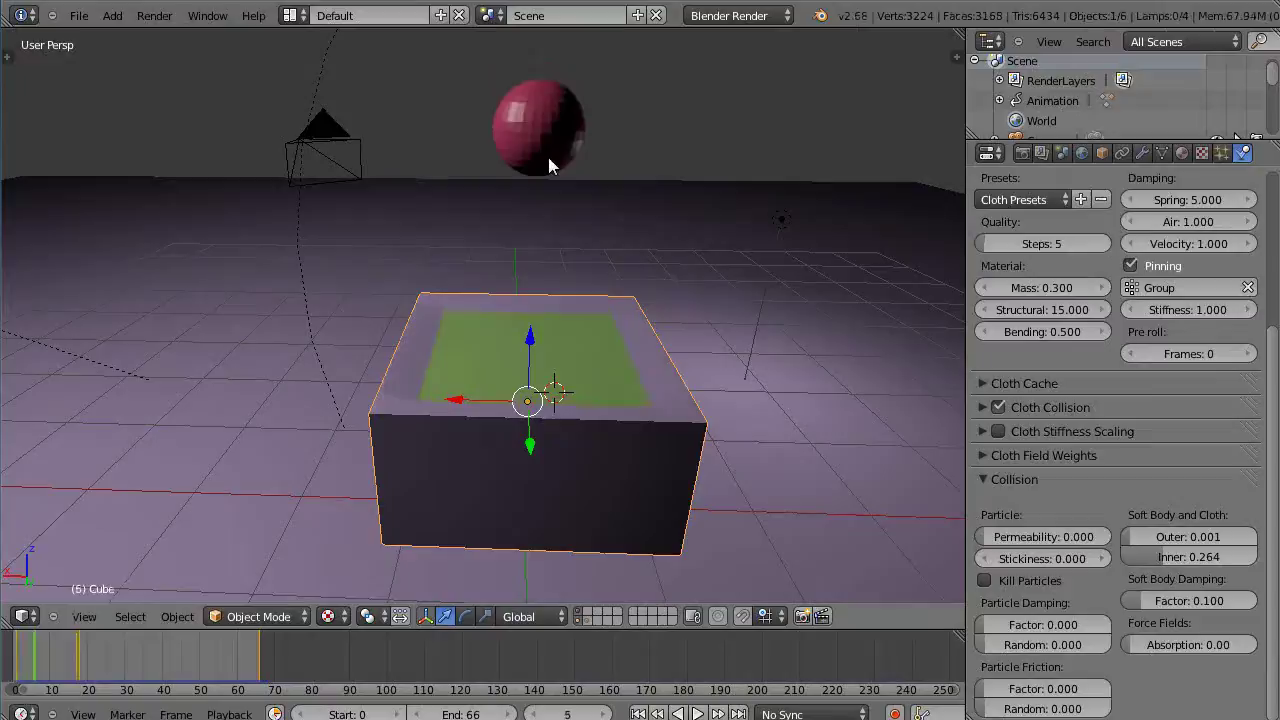
Select the red sphere, show the Tool Shelf, and review its Active rigid body: mass 1.000, Convex Hull
{"action": "right_click", "coordinate": [548, 152]}
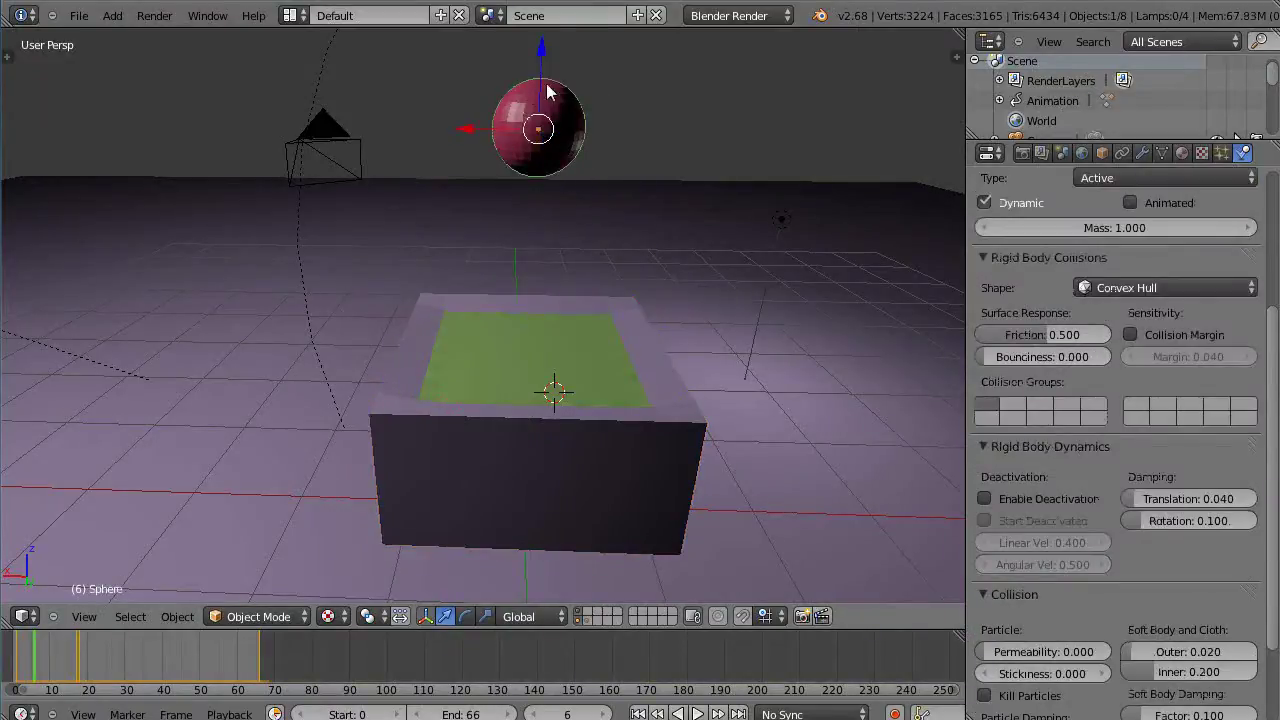
{"action": "key", "text": "t"}
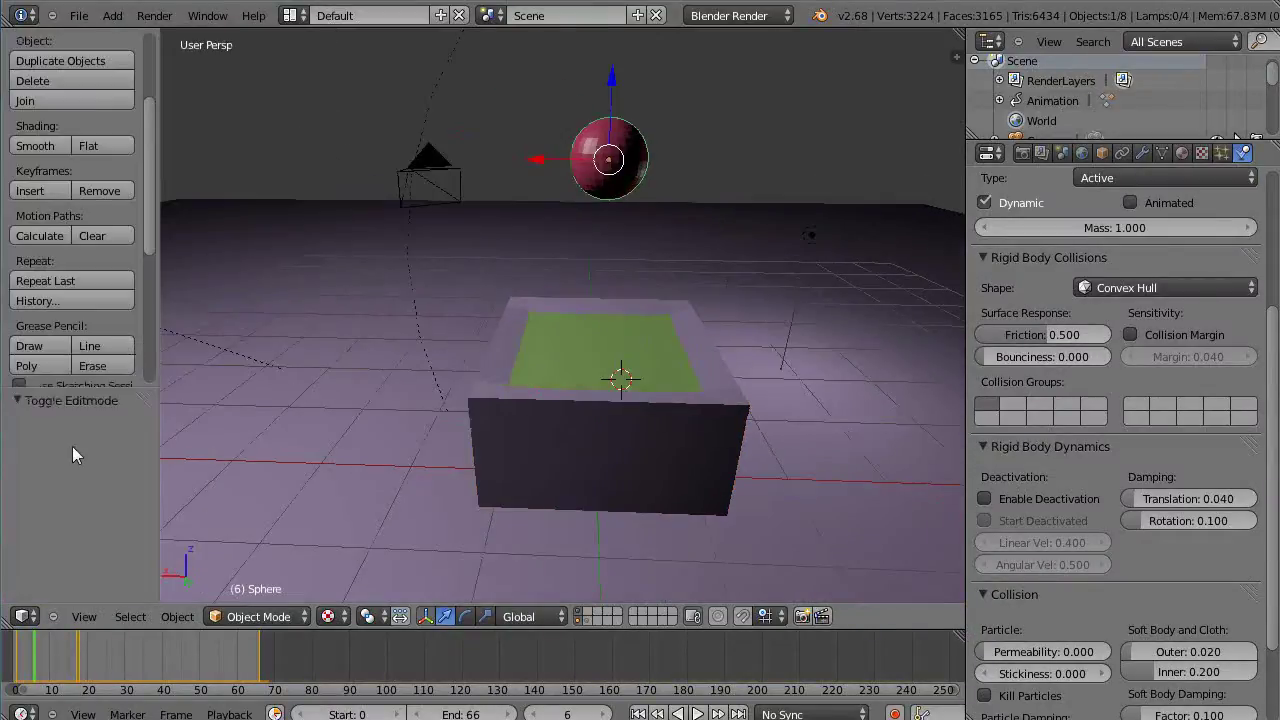
{"action": "scroll", "coordinate": [101, 374], "scroll_direction": "up", "scroll_amount": 2}
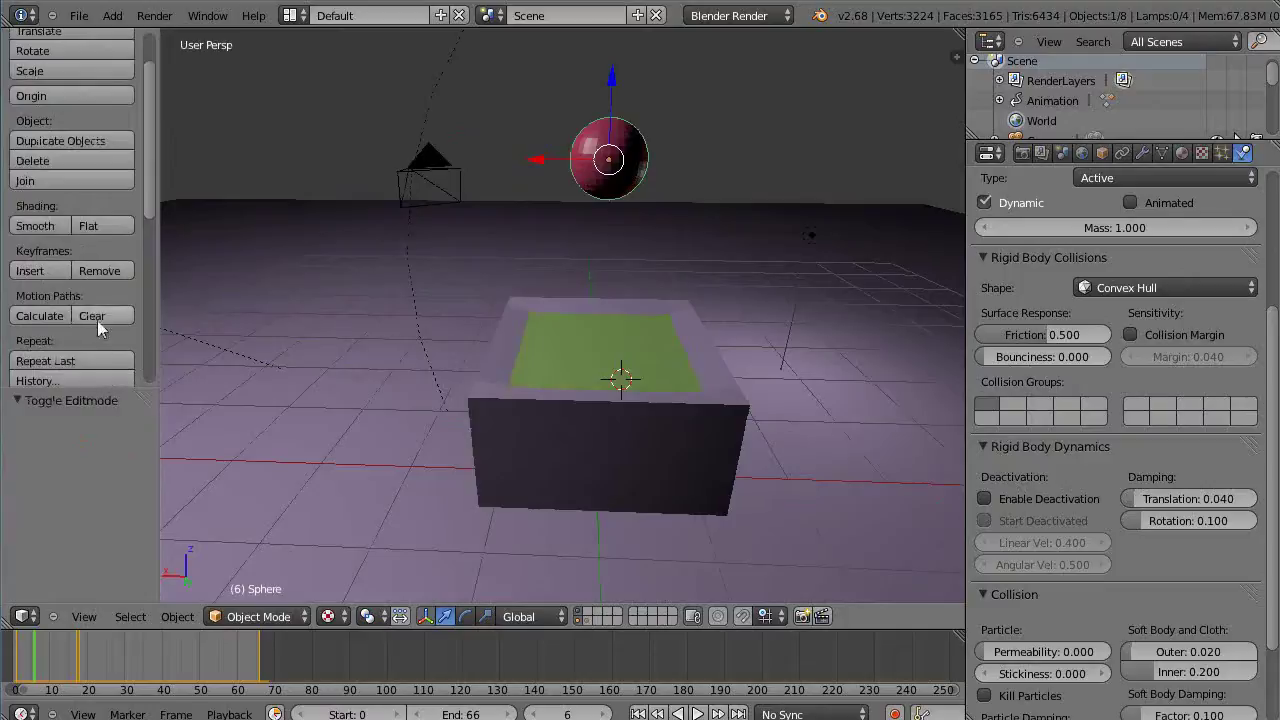
{"action": "scroll", "coordinate": [97, 320], "scroll_direction": "down", "scroll_amount": 9}
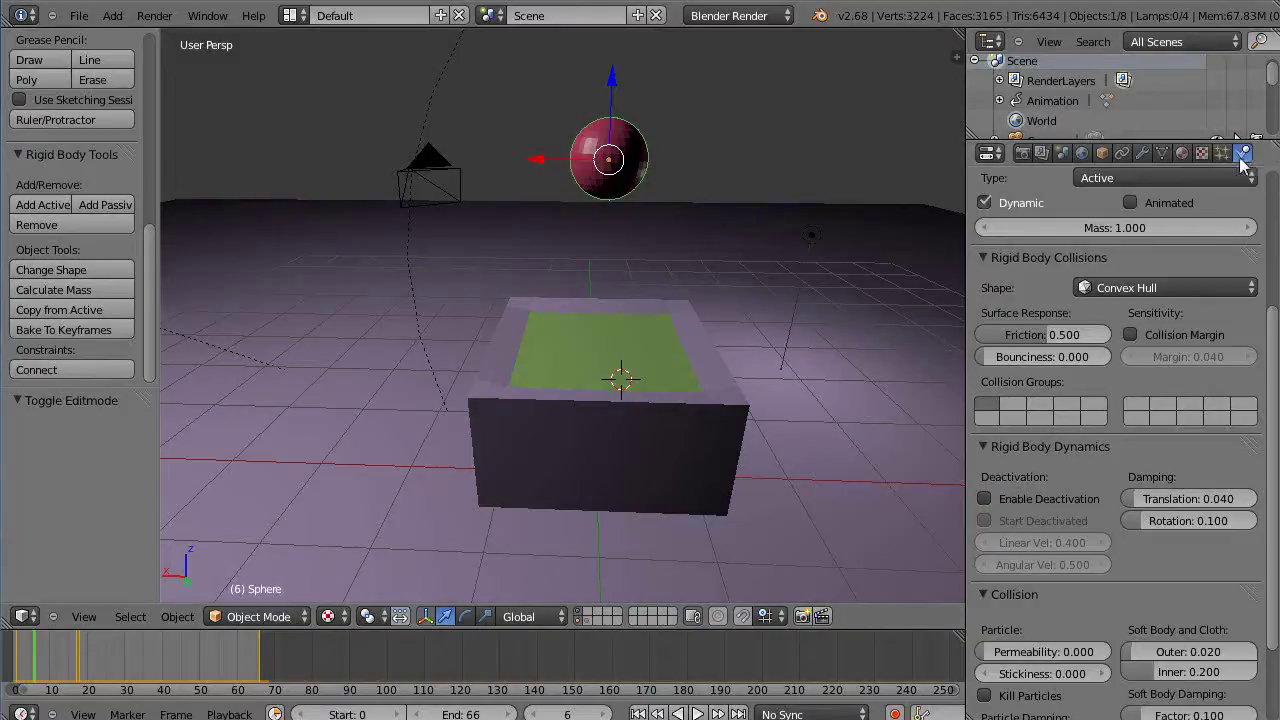
{"action": "scroll", "coordinate": [1200, 360], "scroll_direction": "down", "scroll_amount": 3}
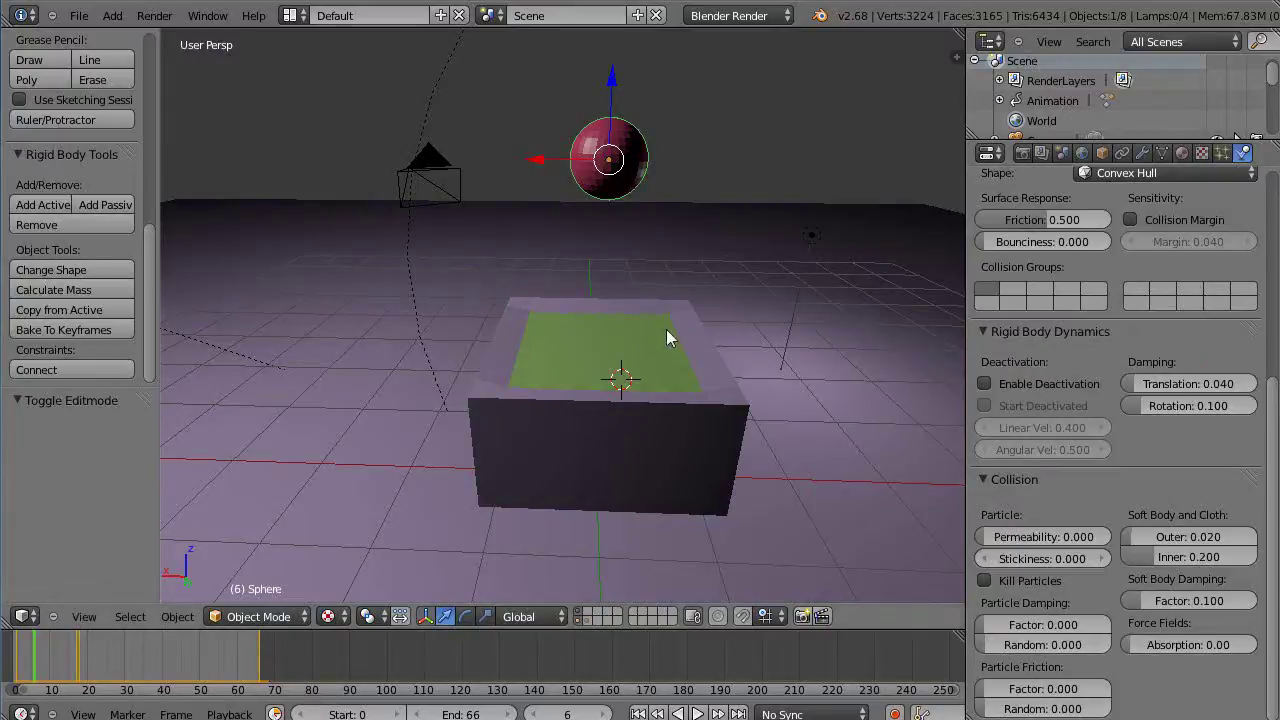
Watch the sphere drop in a maximized, shelf-free 3D view, then restore the layout at frame 6
{"action": "middle_click_drag", "start_coordinate": [690, 367], "coordinate": [637, 353]}
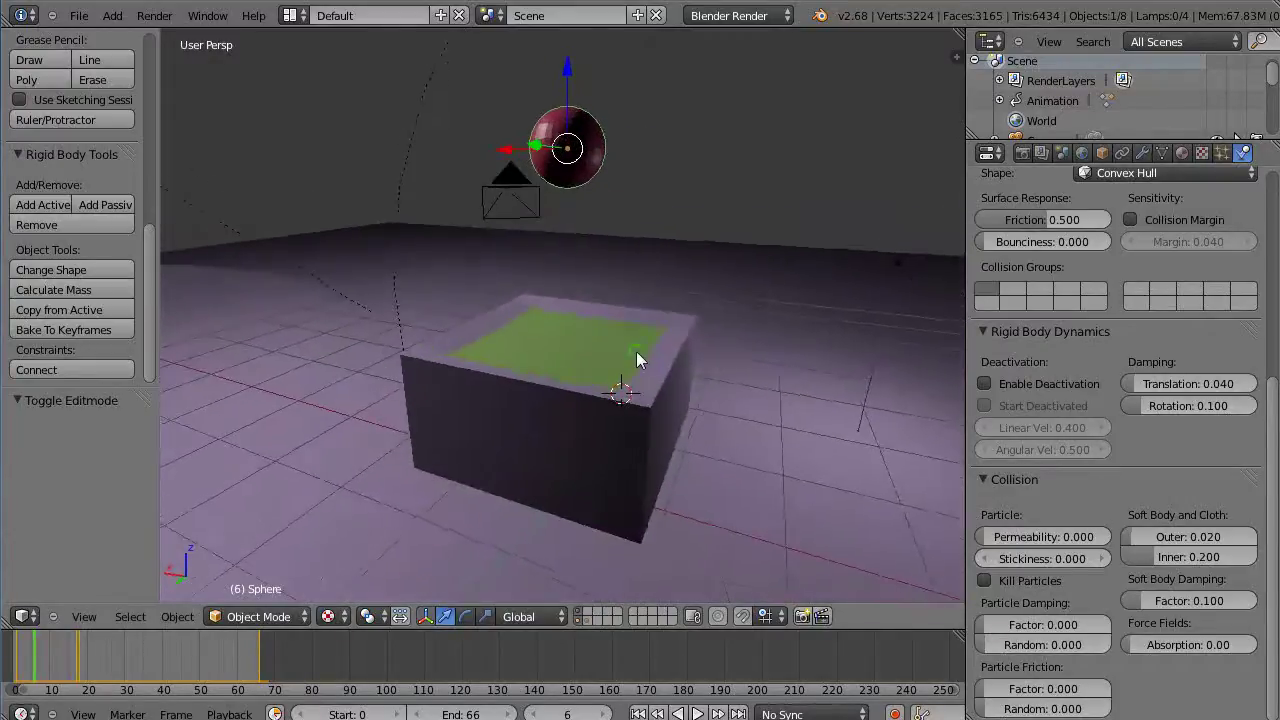
{"action": "key", "text": "ctrl+Up"}
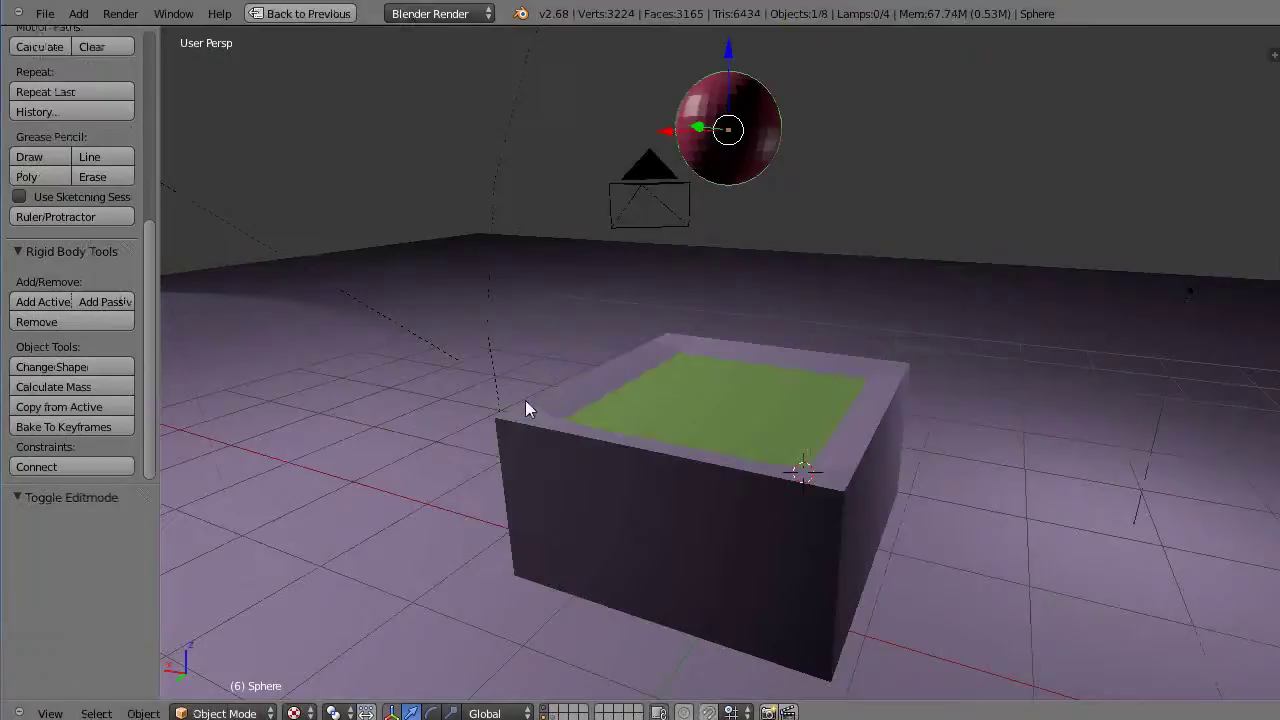
{"action": "key", "text": "t"}
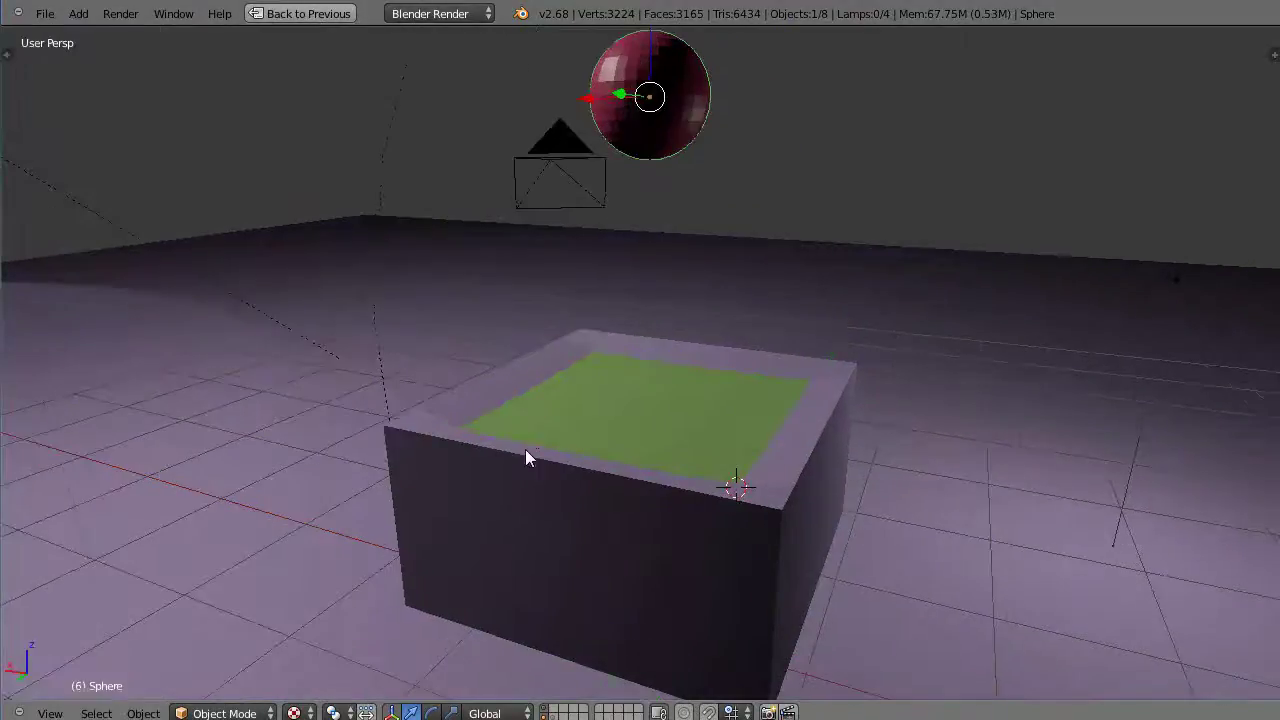
{"action": "scroll", "coordinate": [525, 449], "scroll_direction": "down", "scroll_amount": 3}
{"action": "middle_click_drag", "start_coordinate": [527, 457], "coordinate": [458, 568]}
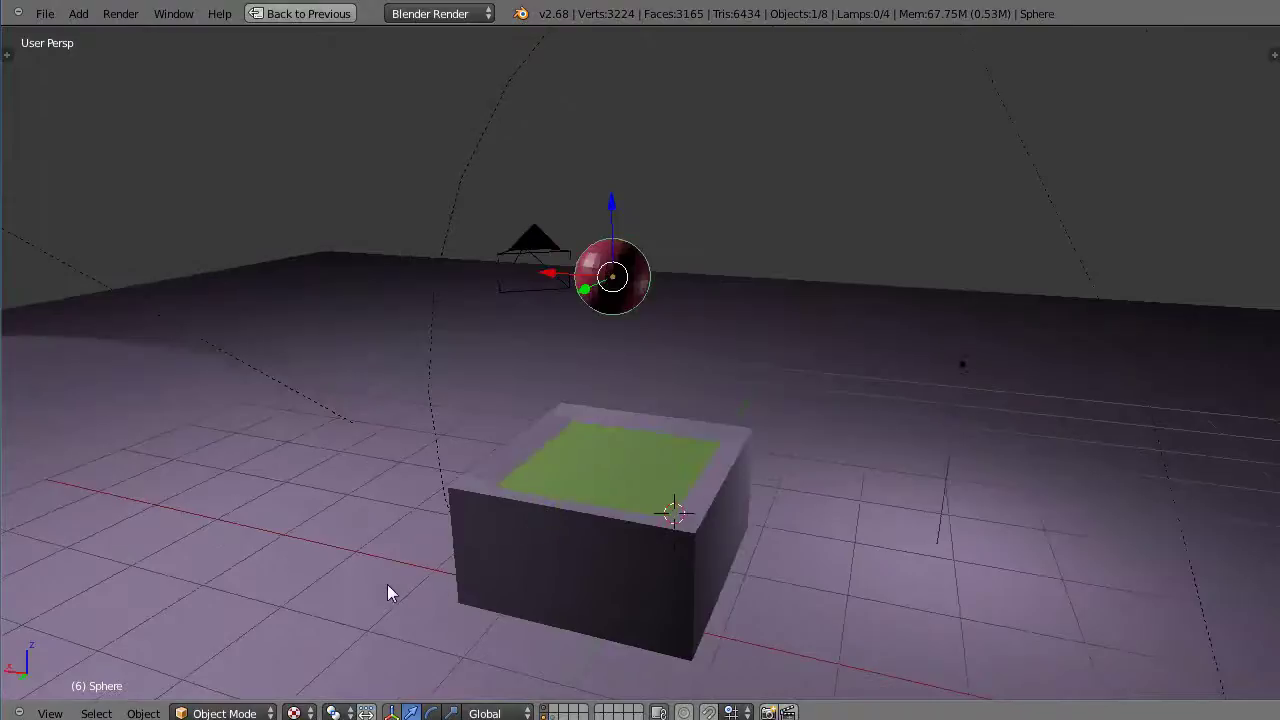
{"action": "key", "text": "alt+a"}
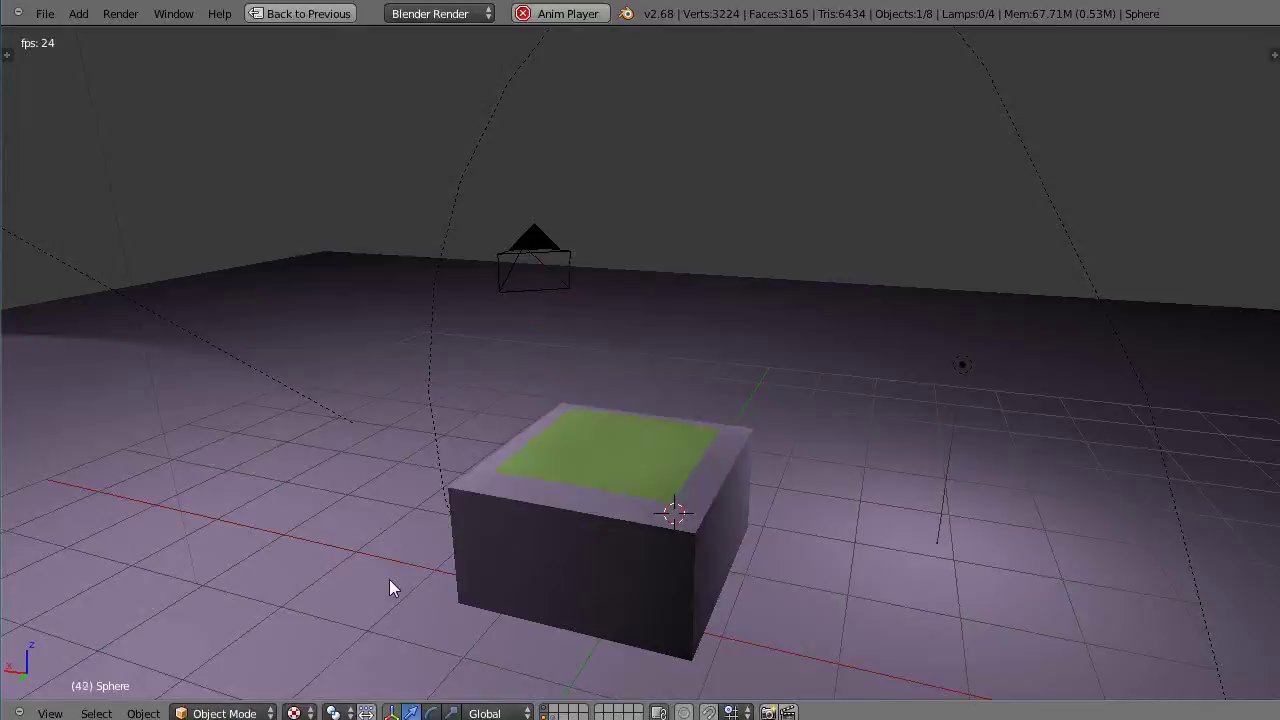
{"action": "key", "text": "ctrl+Up"}
{"action": "key", "text": "Escape"}
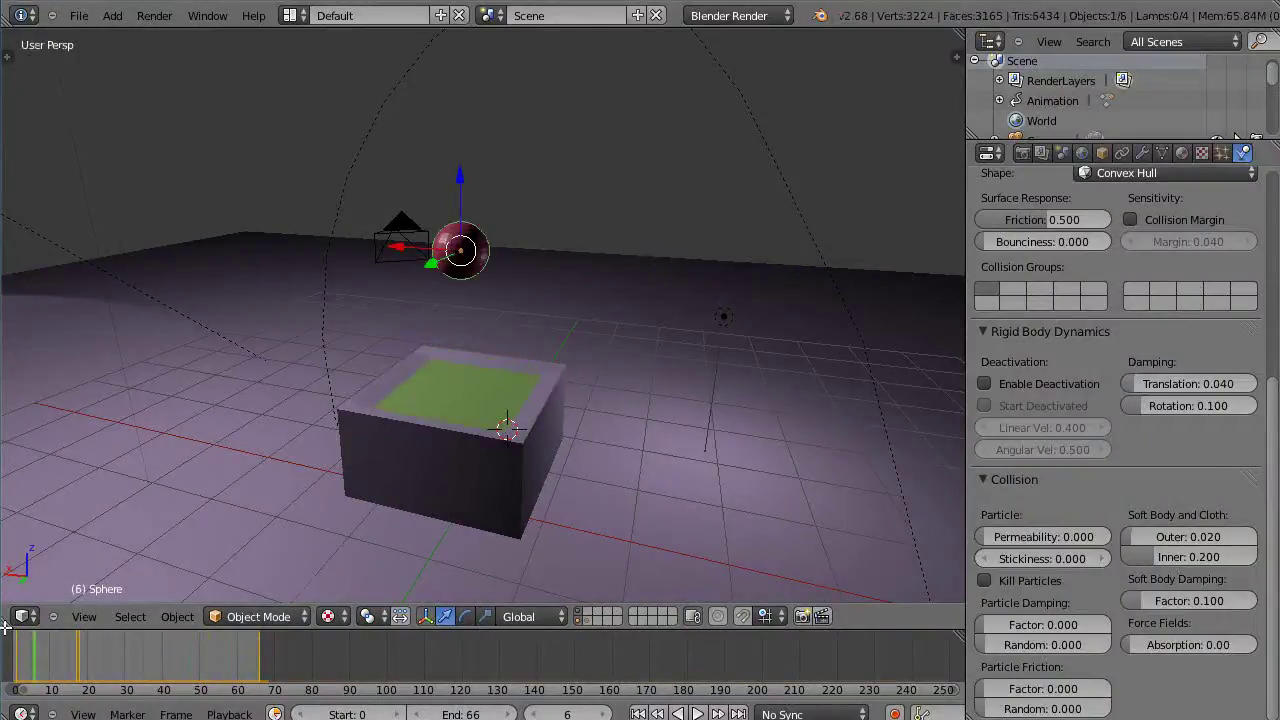
Split the viewport and make the lower area a Graph Editor showing the X, Y, Z Gravity curves
{"action": "left_click_drag", "start_coordinate": [5, 627], "coordinate": [10, 380]}
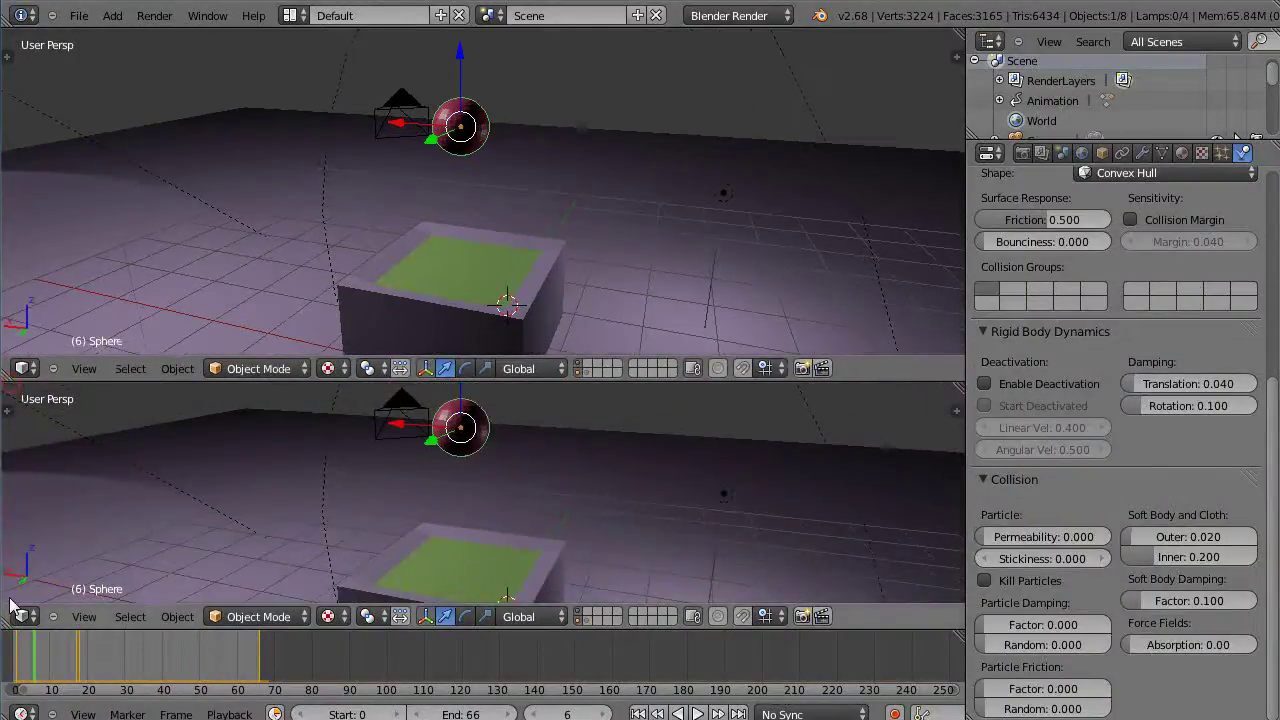
{"action": "left_click", "coordinate": [20, 615]}
{"action": "left_click", "coordinate": [44, 546]}
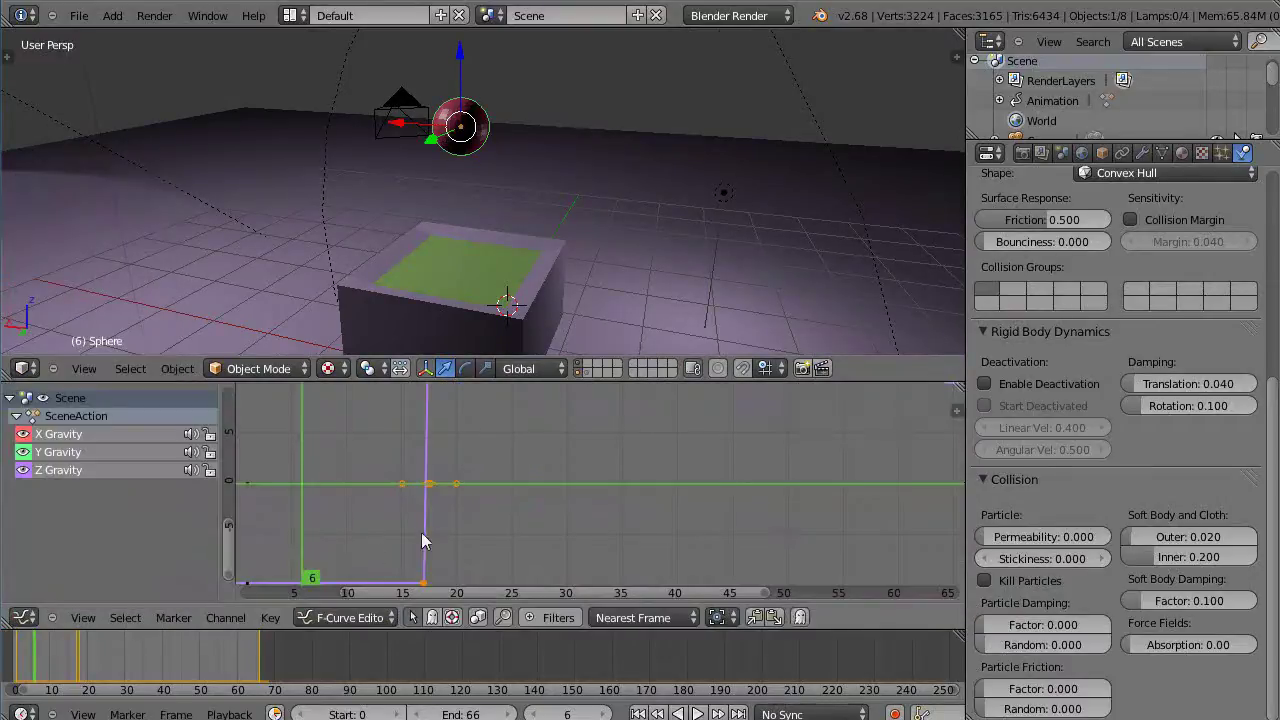
{"action": "scroll", "coordinate": [426, 532], "scroll_direction": "down", "scroll_amount": 5}
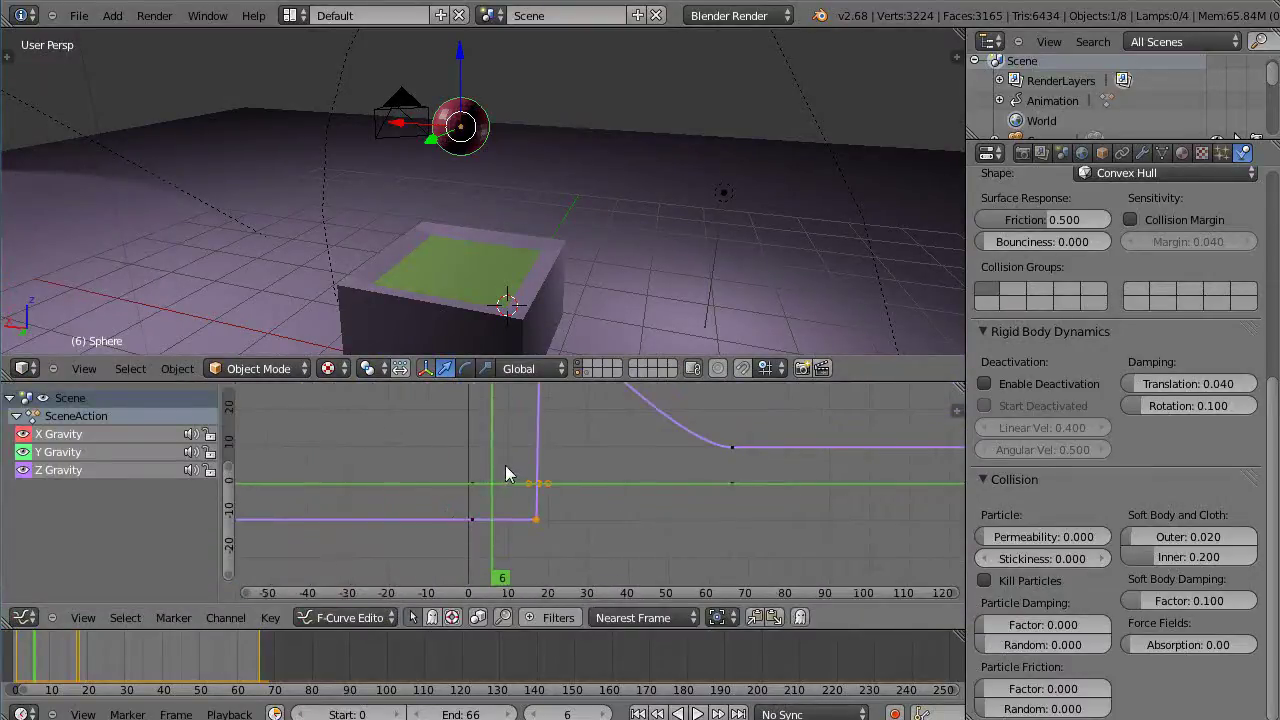
{"action": "key", "text": "Home"}
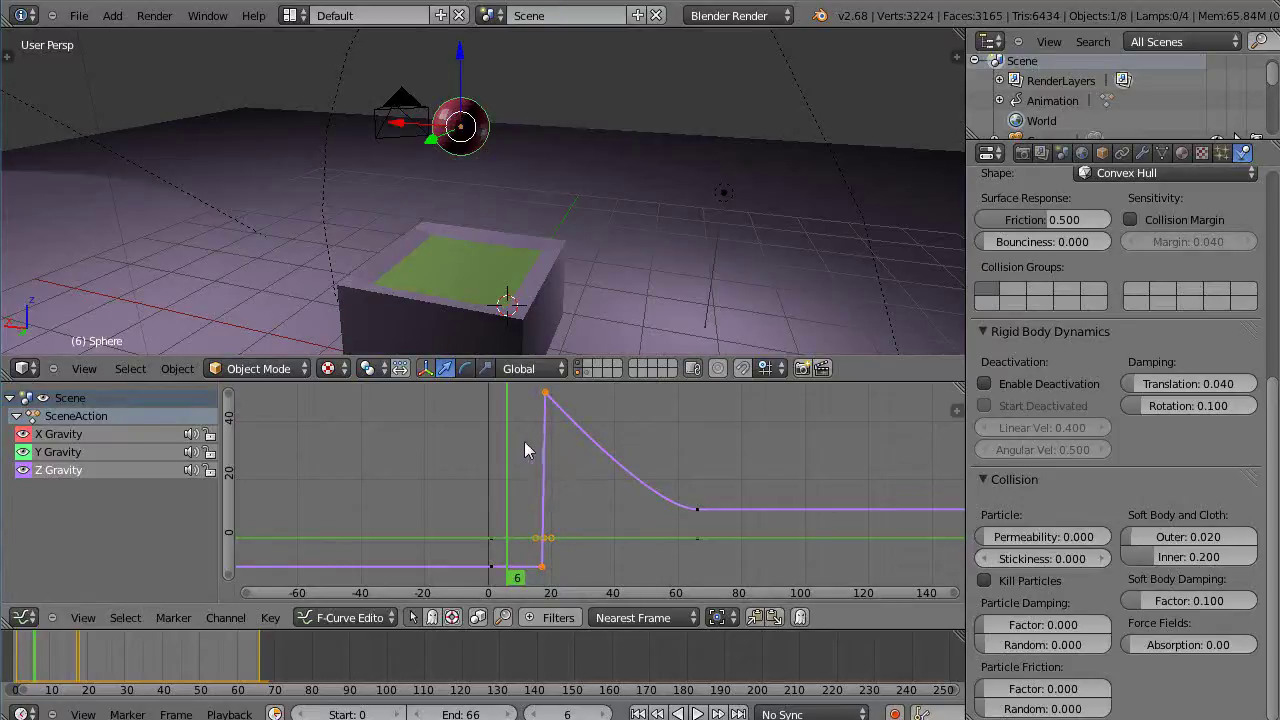
{"action": "scroll", "coordinate": [547, 493], "scroll_direction": "down", "scroll_amount": 1}
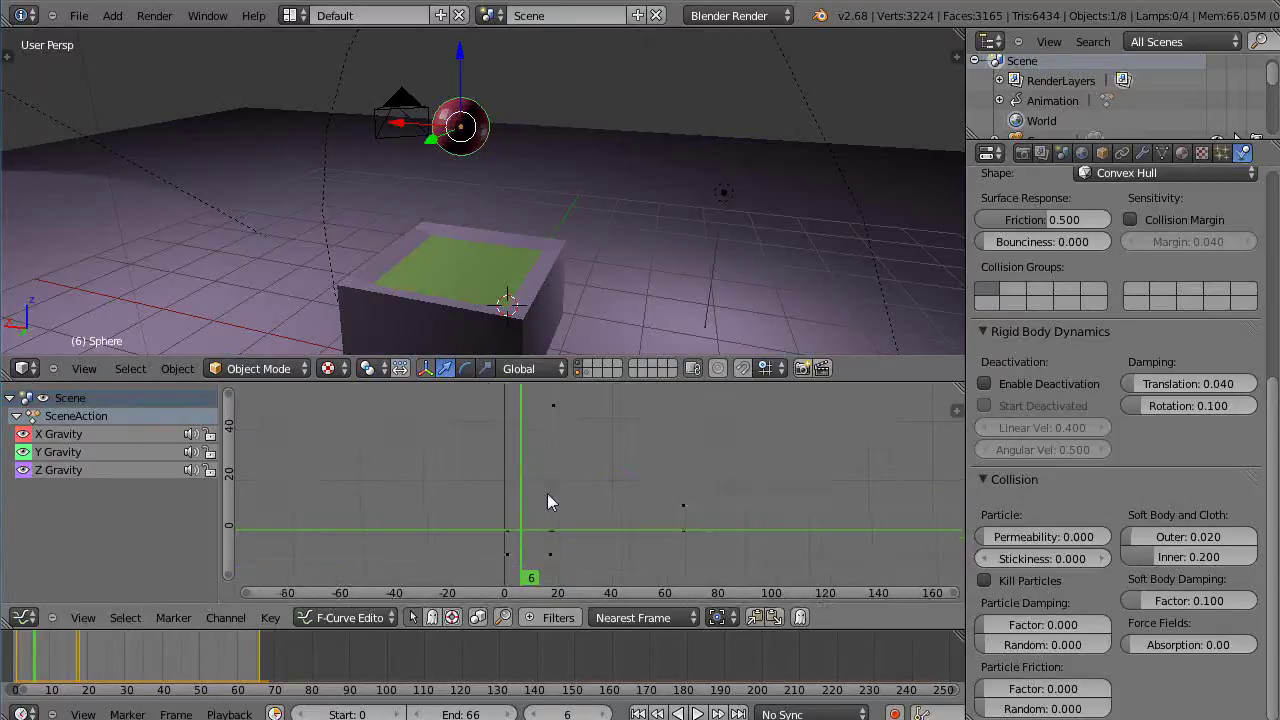
Slide the gravity keyframes near frame 18 about 0.74 frames earlier, then shrink the graph editor
{"action": "key", "text": "b"}
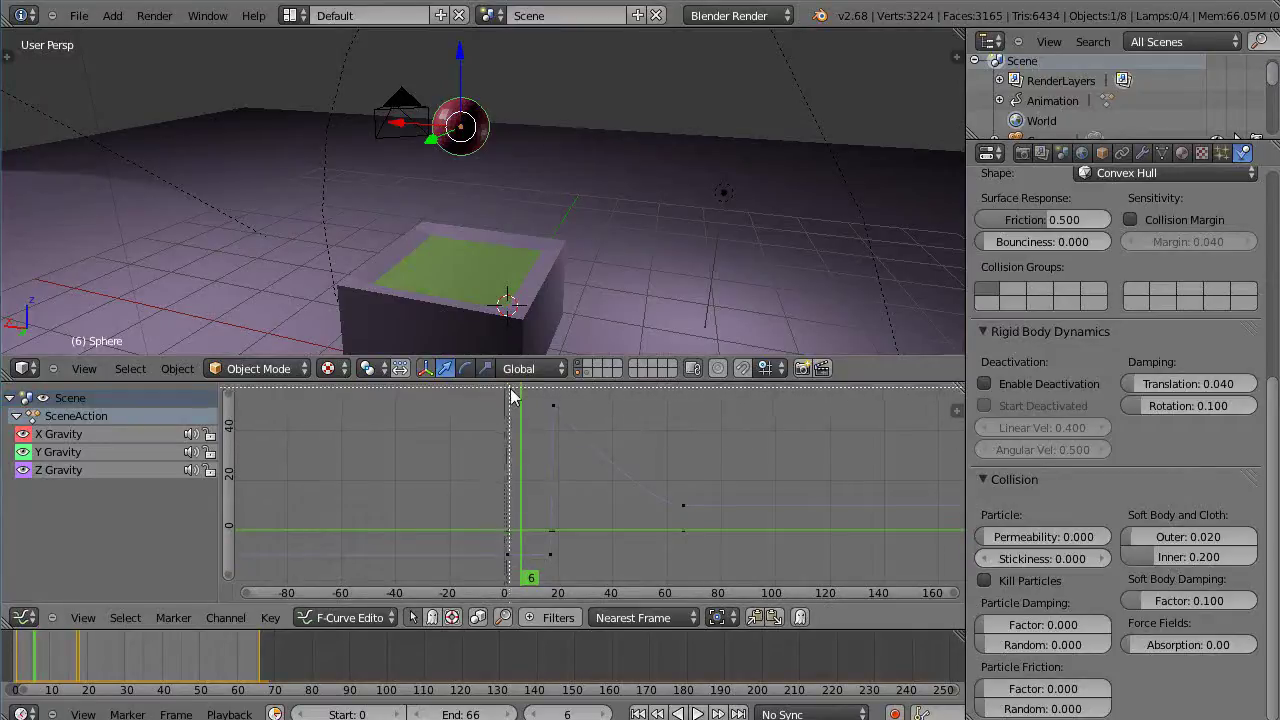
{"action": "left_click_drag", "start_coordinate": [520, 399], "coordinate": [594, 575]}
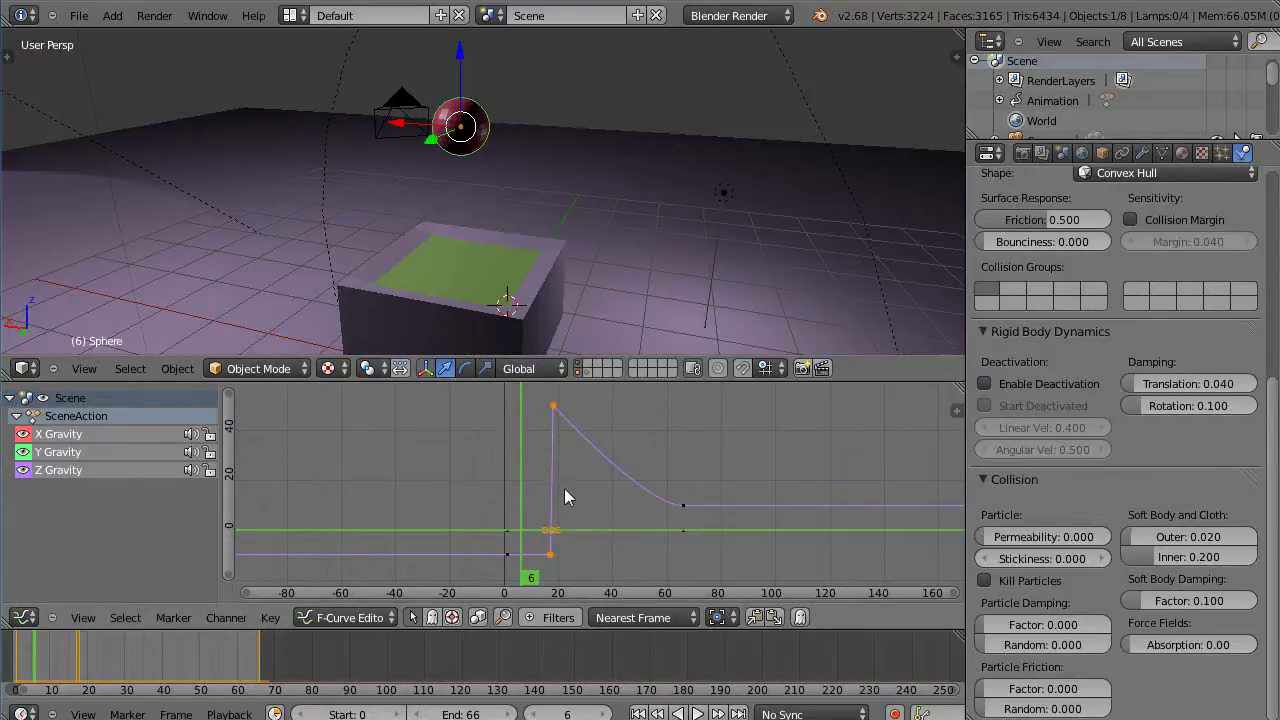
{"action": "key", "text": "g"}
{"action": "key", "text": "x"}
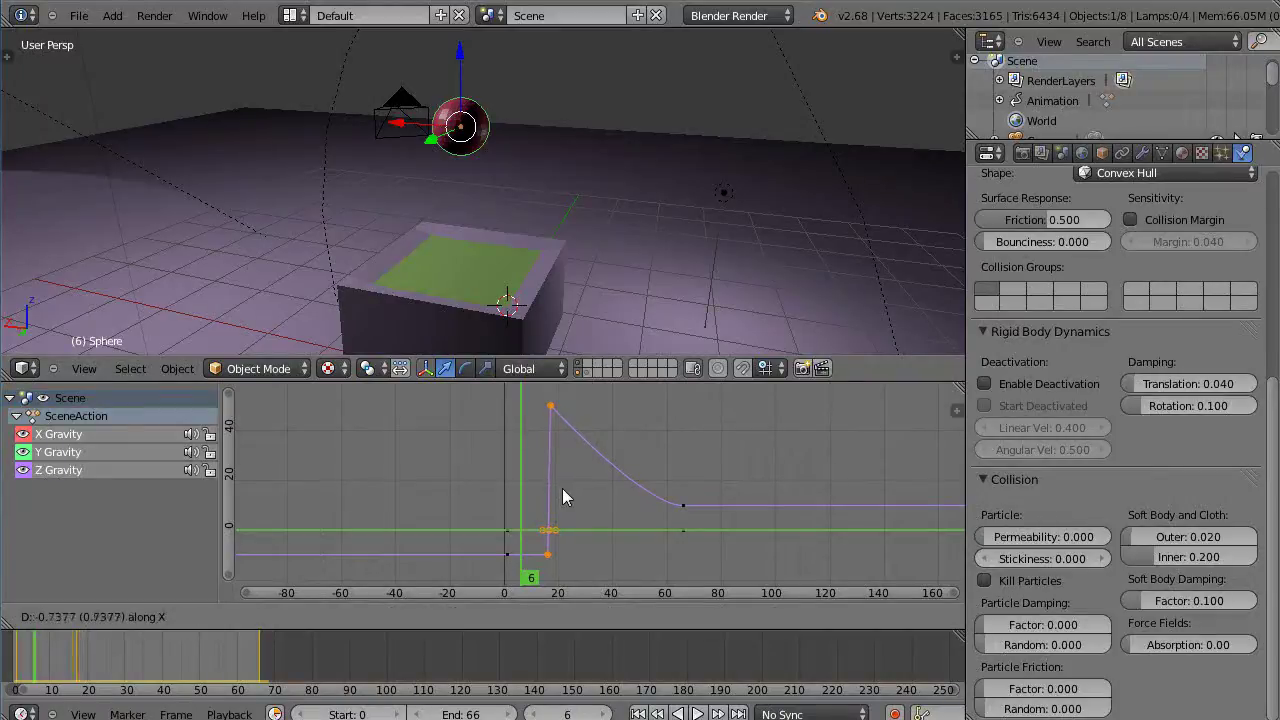
{"action": "left_click", "coordinate": [562, 490]}
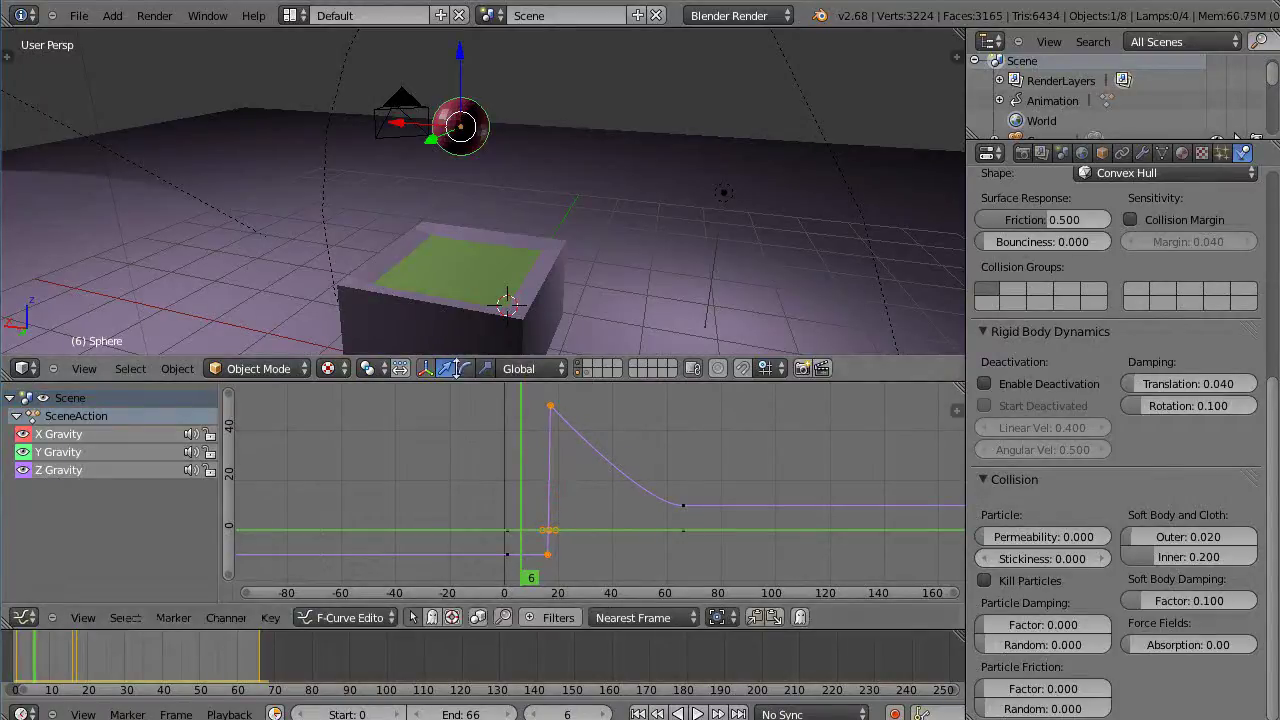
{"action": "left_click_drag", "start_coordinate": [457, 380], "coordinate": [484, 516]}
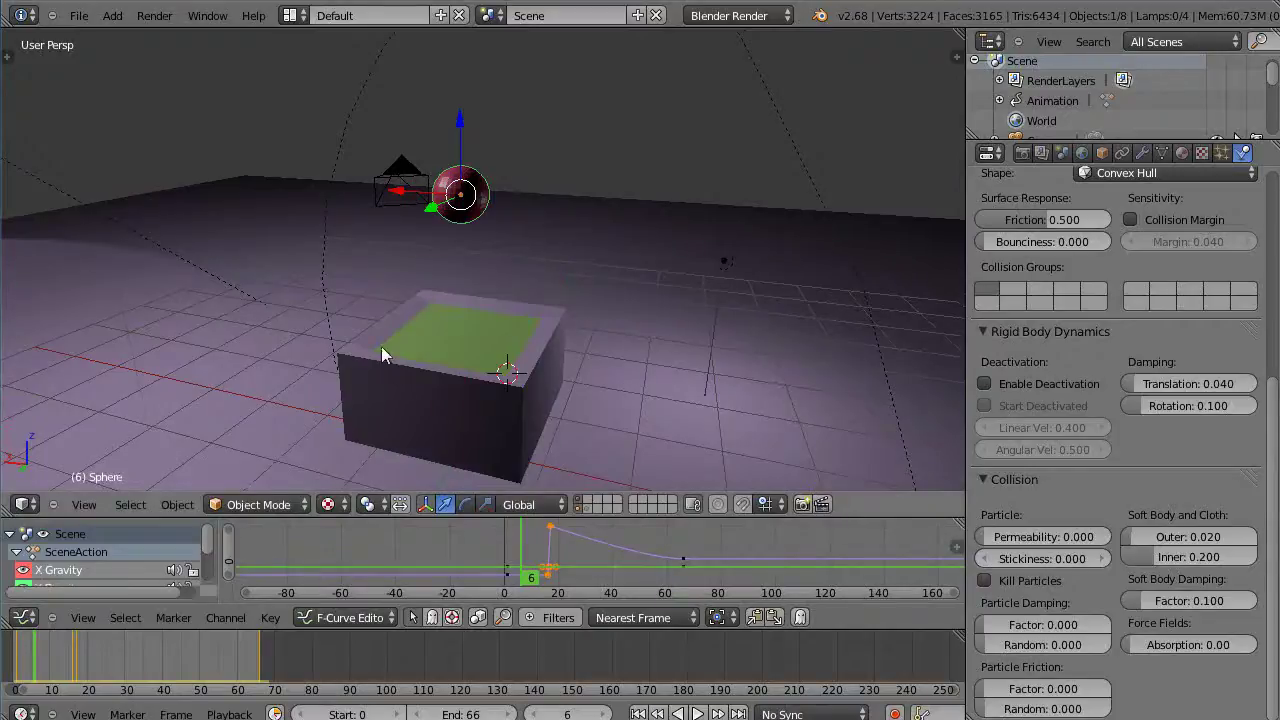
Replay the retimed simulation from frame 1 to watch the sphere fall onto the cloth
{"action": "key", "text": "alt+a"}
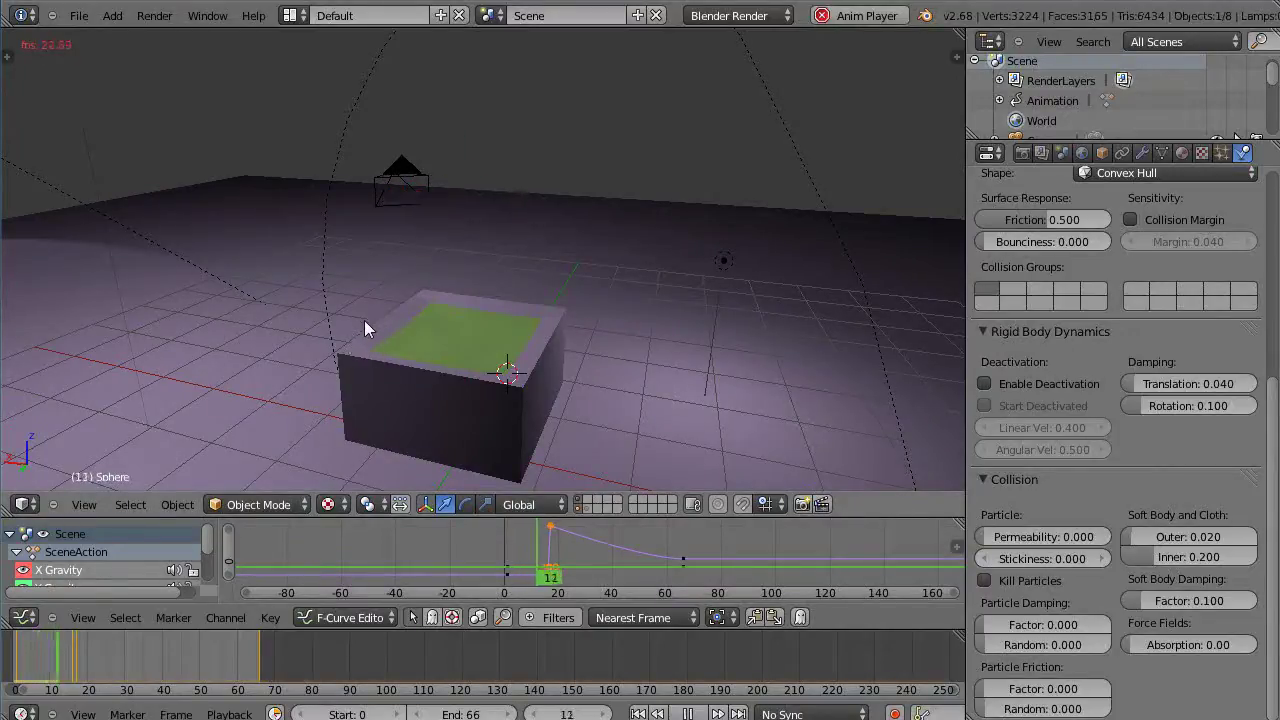
{"action": "left_click", "coordinate": [15, 668]}
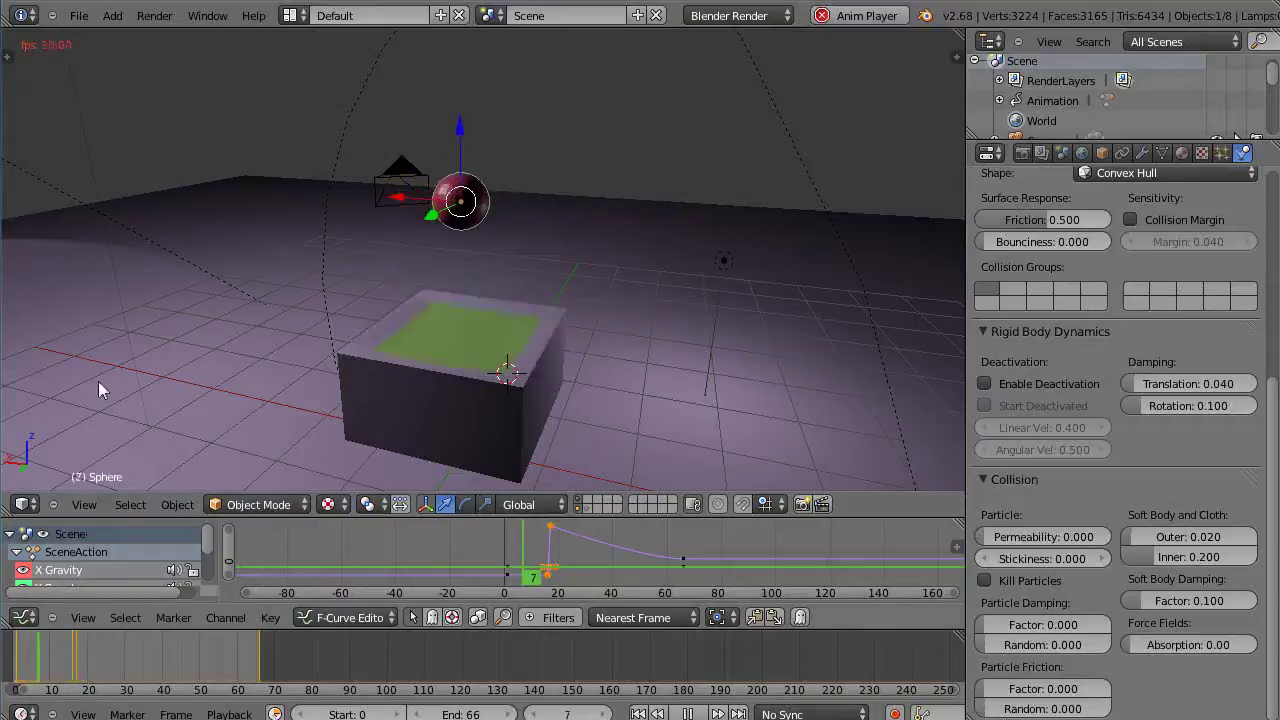